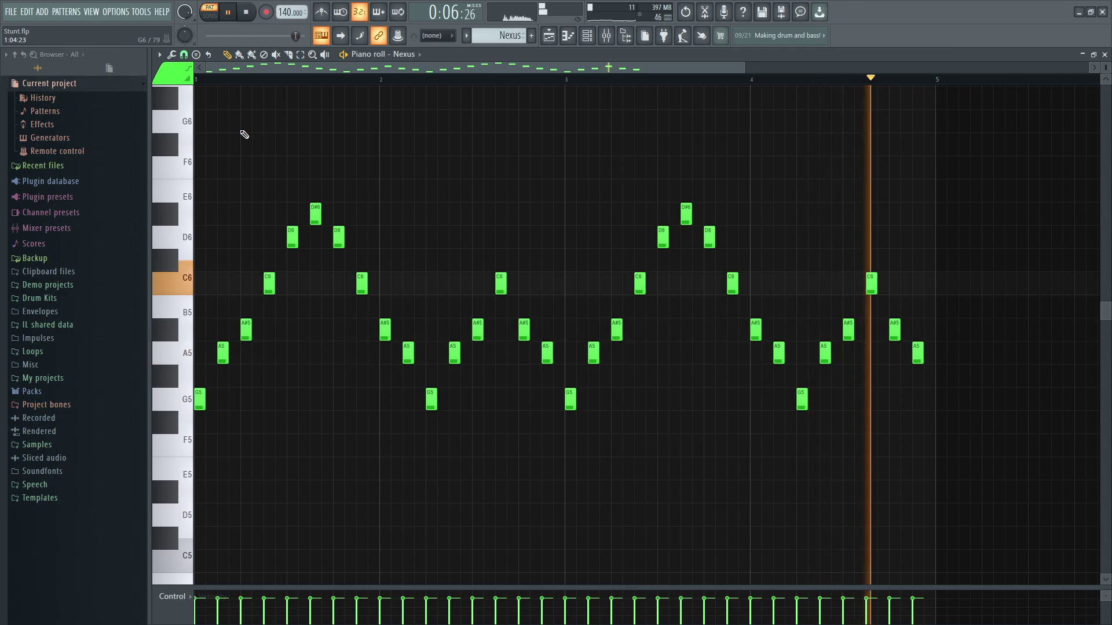
Stop the Nexus pattern and open the Nexus channel's instrument to examine its settings.
{"action": "key", "text": "space"}
{"action": "left_click", "coordinate": [583, 38]}
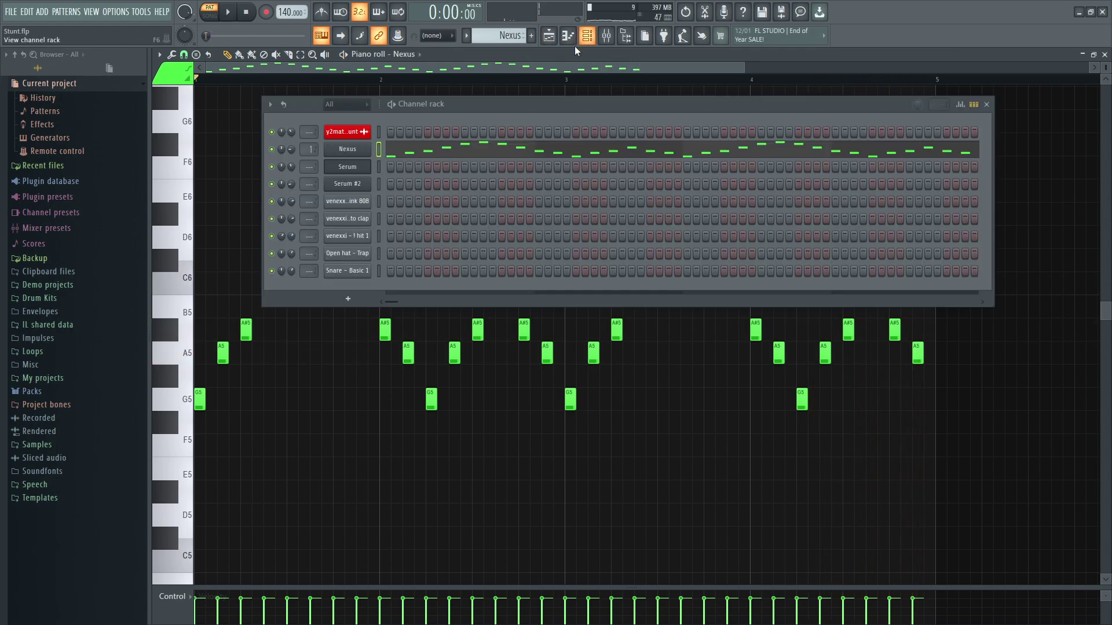
{"action": "left_click", "coordinate": [337, 152]}
{"action": "left_click", "coordinate": [432, 485]}
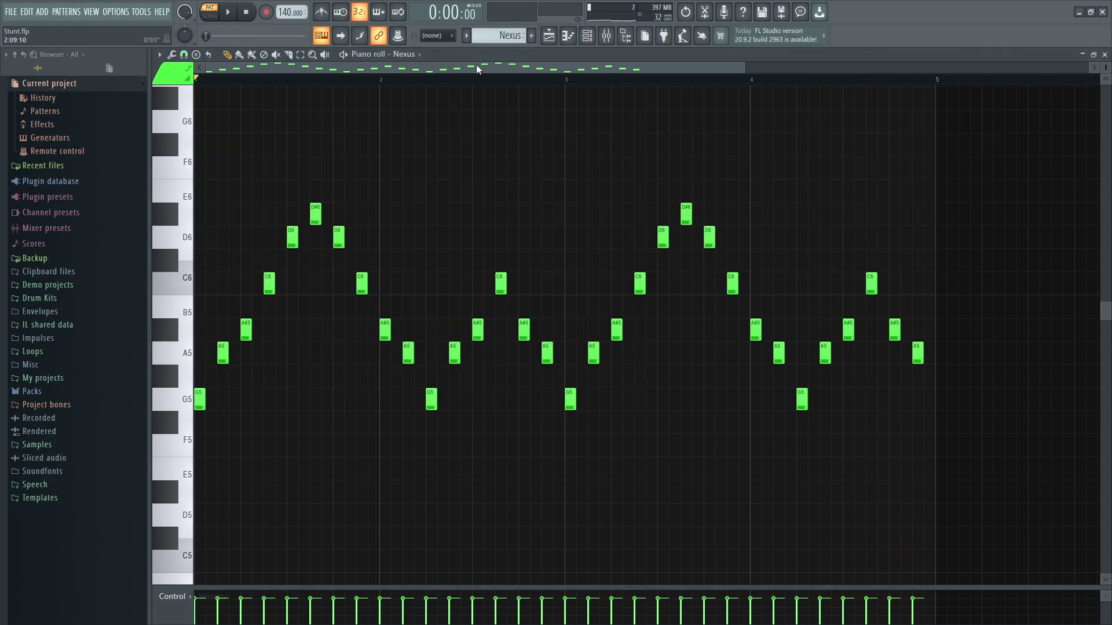
Switch to the Serum pattern and play its melody in the piano roll.
{"action": "left_click_drag", "start_coordinate": [498, 36], "coordinate": [498, 47]}
{"action": "double_click", "coordinate": [336, 285]}
{"action": "key", "text": "space"}
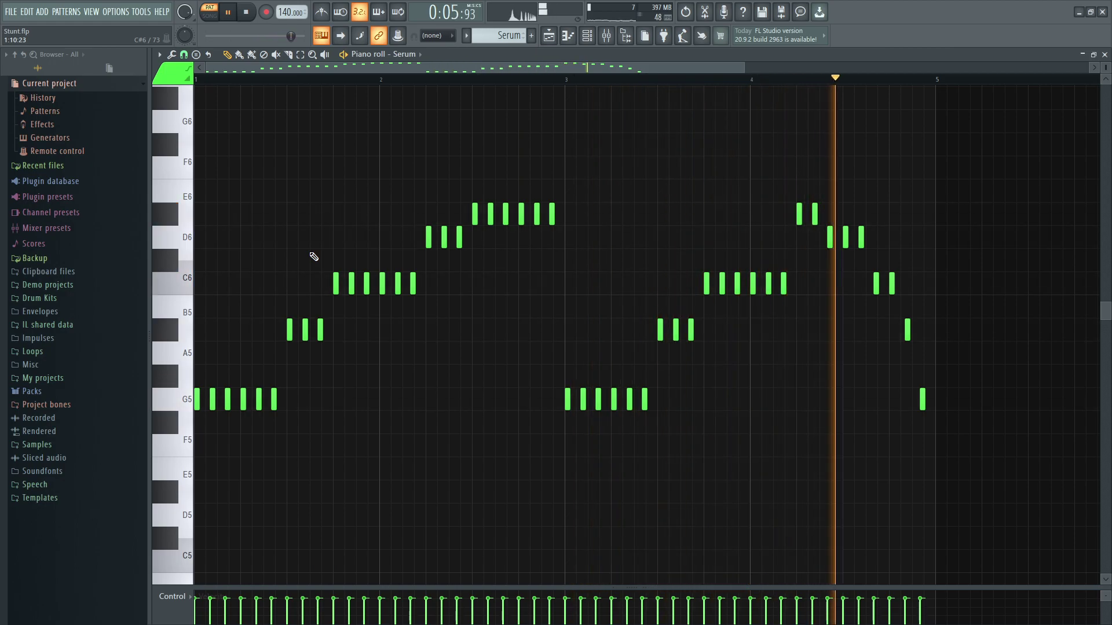
{"action": "key", "text": "space"}
Open the Serum channel's synth from the channel rack to examine its settings.
{"action": "left_click", "coordinate": [586, 35]}
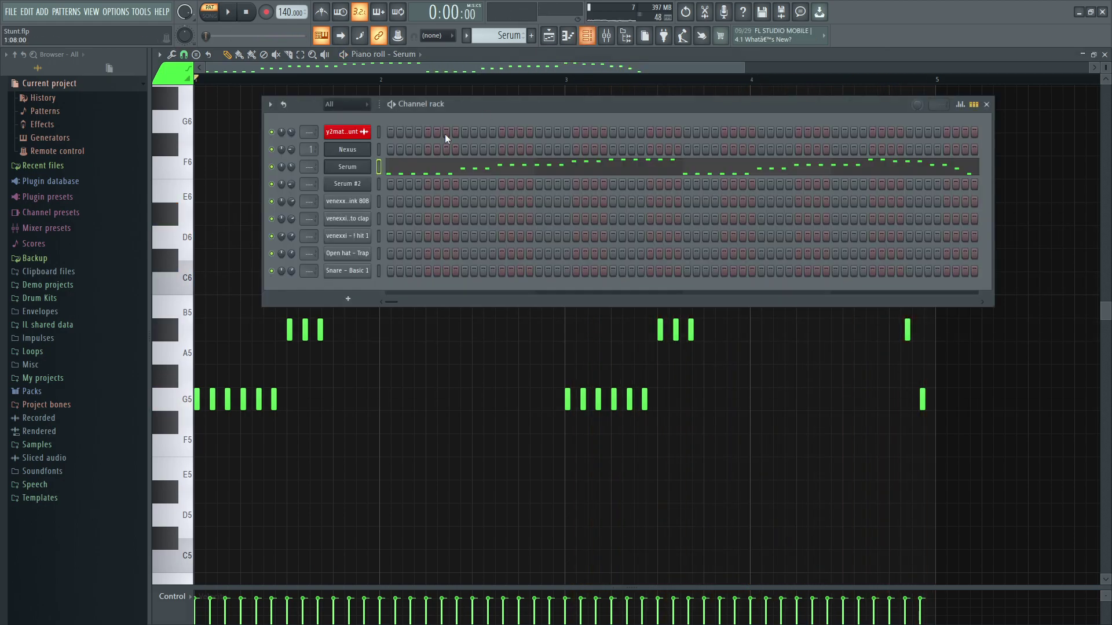
{"action": "left_click", "coordinate": [349, 165]}
{"action": "left_click", "coordinate": [311, 135]}
{"action": "left_click", "coordinate": [347, 139]}
{"action": "key", "text": "F7"}
Switch to the Serum #2 pattern and play its notes in the piano roll.
{"action": "scroll", "coordinate": [496, 32], "scroll_direction": "down", "scroll_amount": 1}
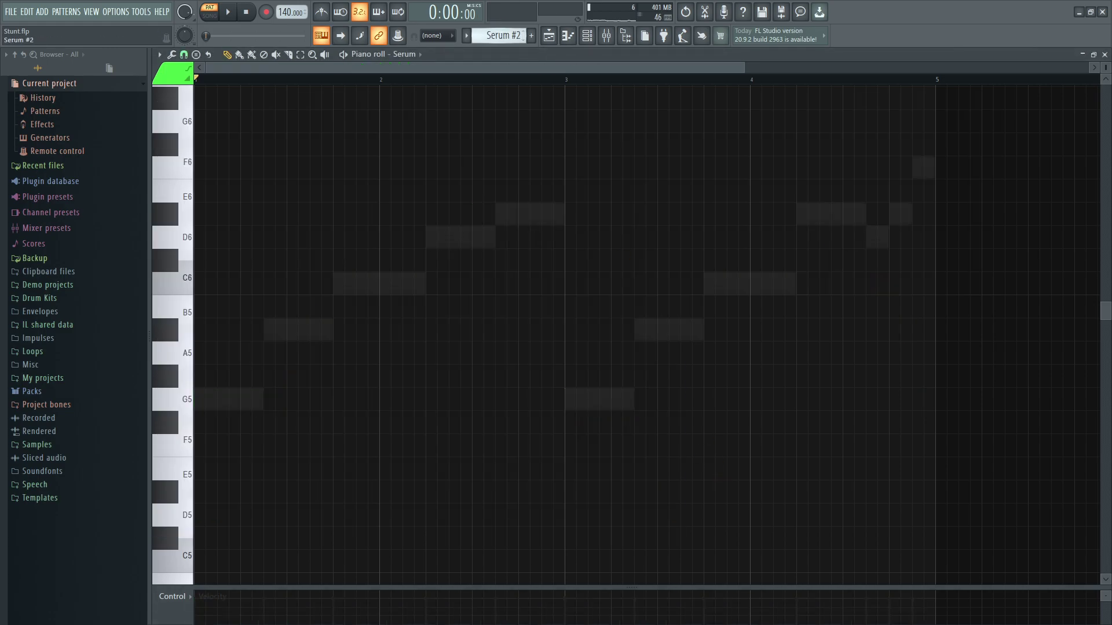
{"action": "key", "text": "ctrl+v"}
{"action": "key", "text": "space"}
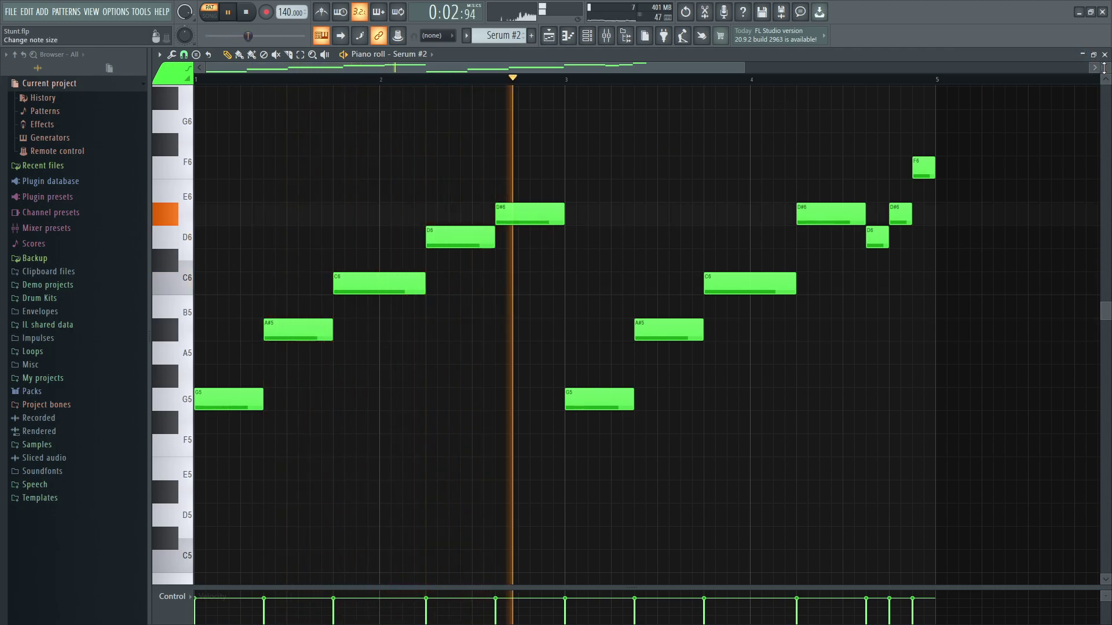
{"action": "left_click_drag", "start_coordinate": [1105, 67], "coordinate": [1106, 61]}
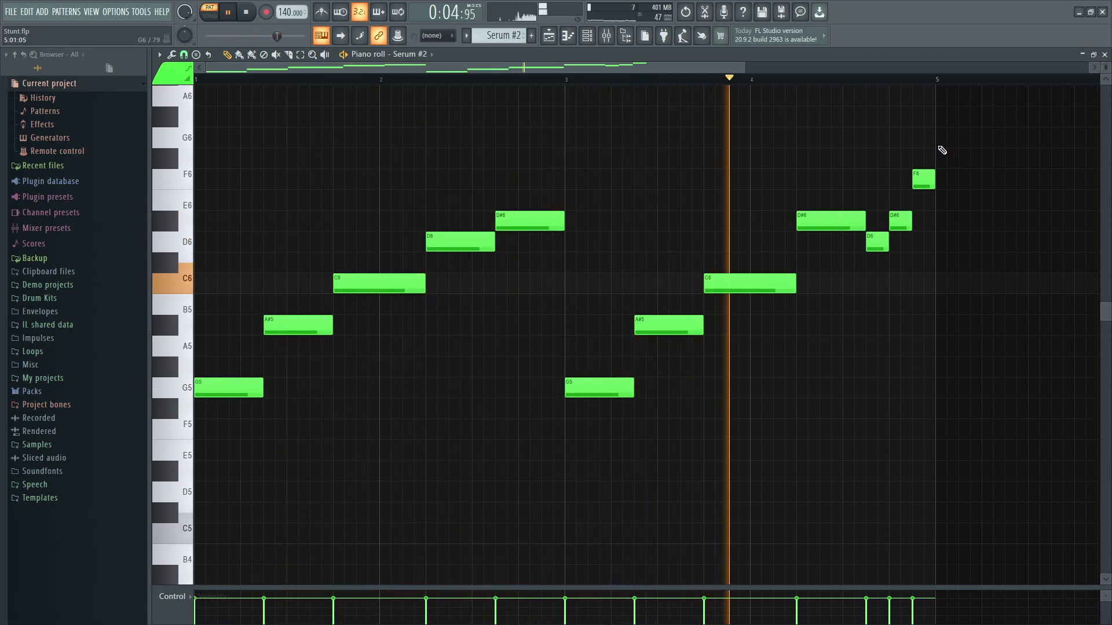
{"action": "key", "text": "space"}
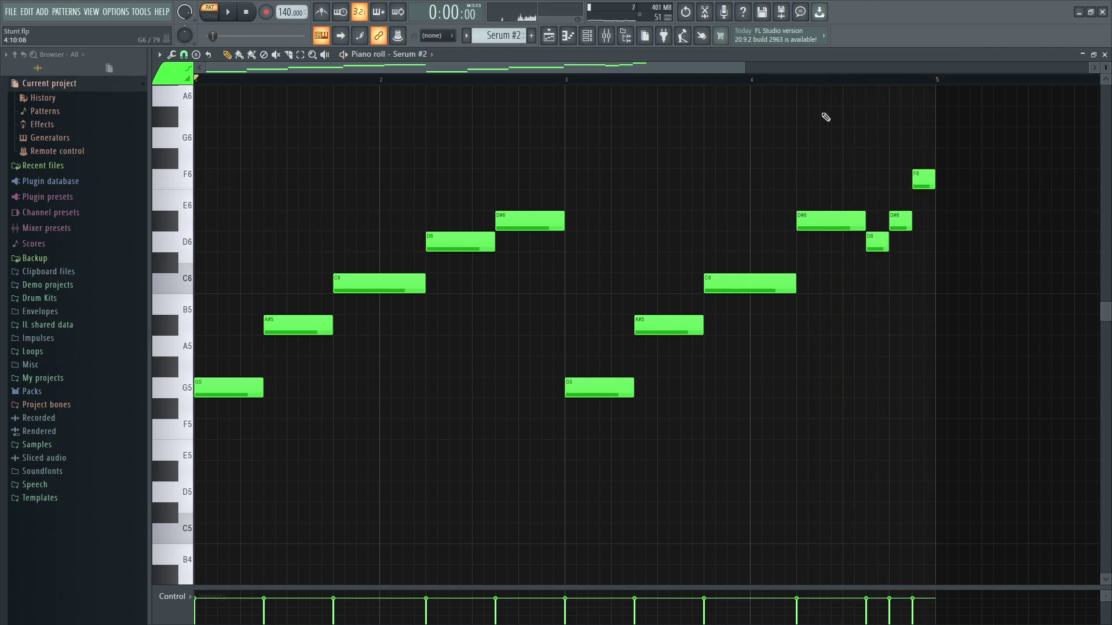
Open the Serum #2 synth and examine its oscillator, effects and modulation matrix settings.
{"action": "left_click", "coordinate": [595, 36]}
{"action": "left_click", "coordinate": [367, 182]}
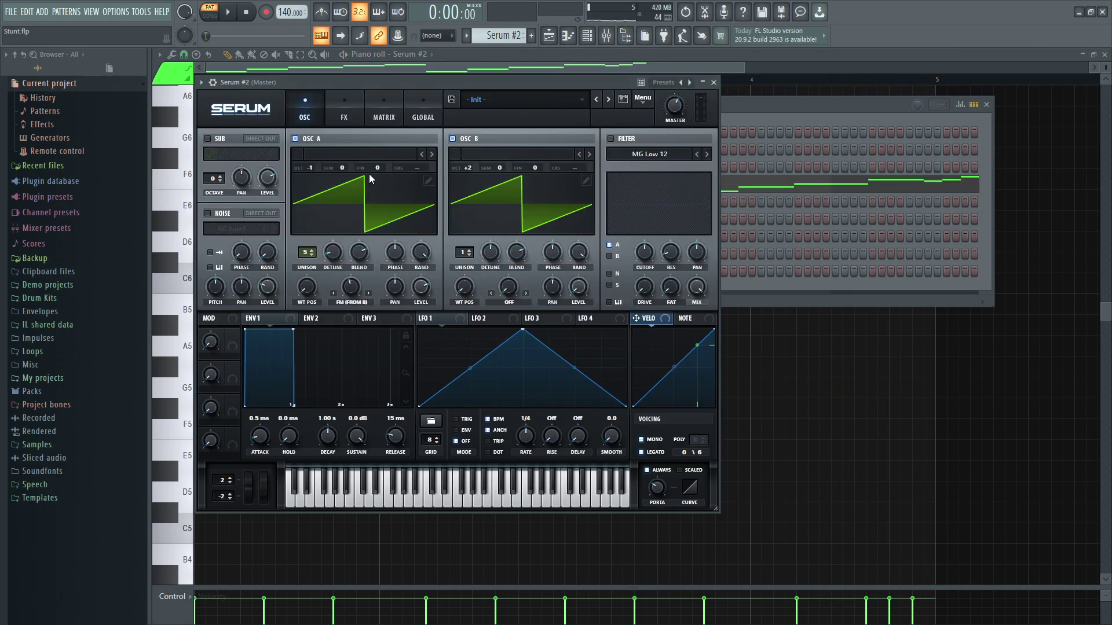
{"action": "left_click", "coordinate": [347, 105]}
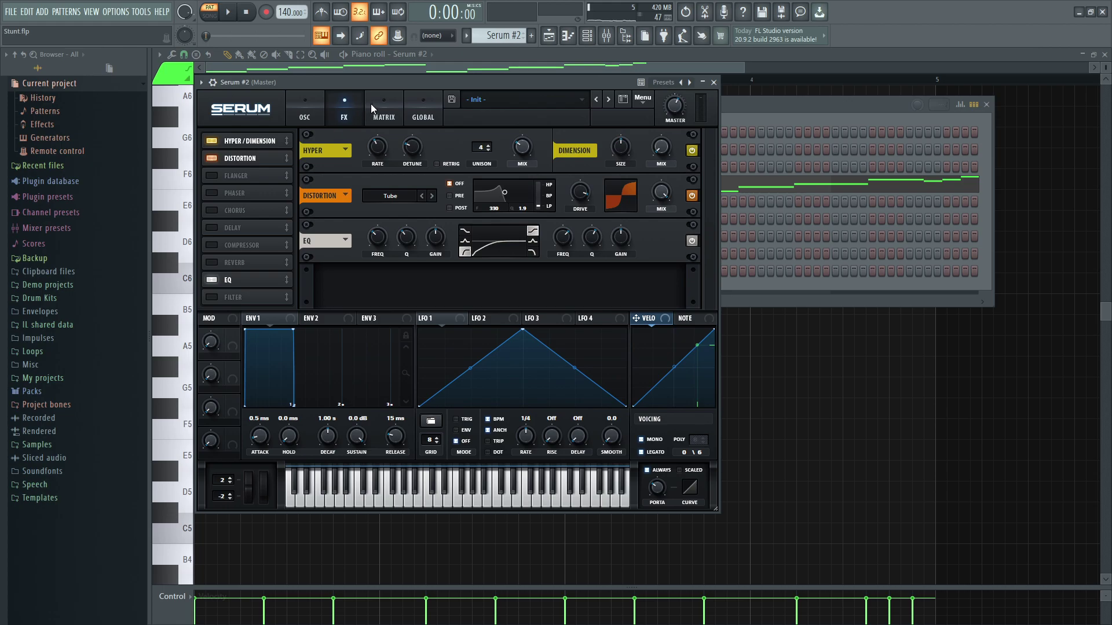
{"action": "left_click", "coordinate": [383, 107]}
{"action": "right_click", "coordinate": [903, 395]}
Switch to the venexxi - mink 808 pattern and play its bass notes with the full pattern in view.
{"action": "scroll", "coordinate": [523, 42], "scroll_direction": "down", "scroll_amount": 1}
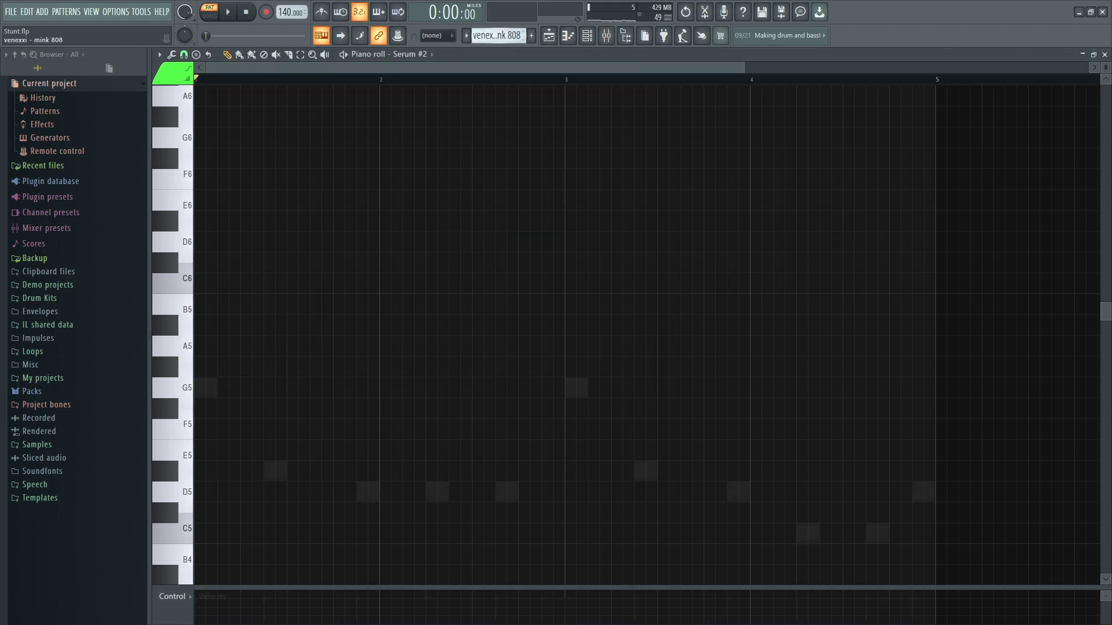
{"action": "double_click", "coordinate": [280, 470]}
{"action": "key", "text": "space"}
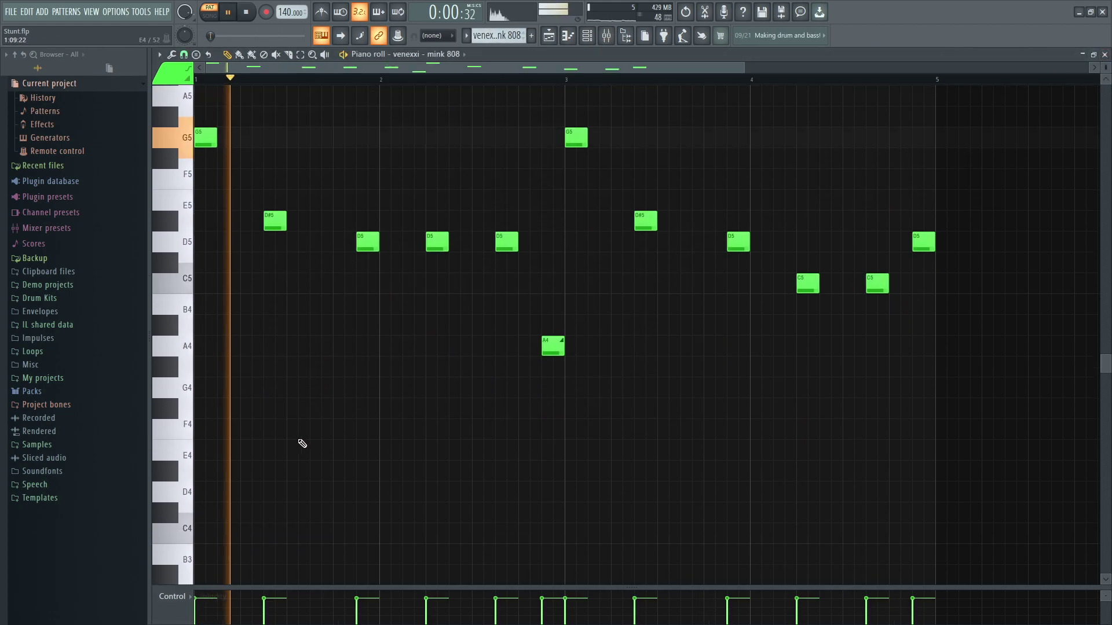
{"action": "left_click_drag", "start_coordinate": [1105, 67], "coordinate": [1105, 62]}
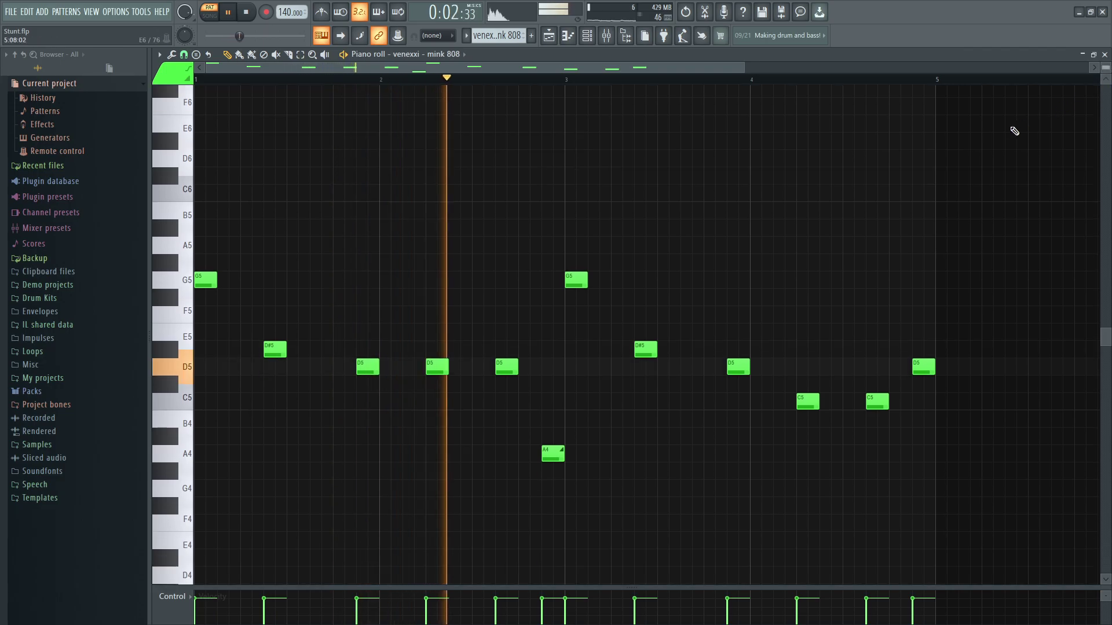
{"action": "scroll", "coordinate": [1008, 126], "scroll_direction": "down", "scroll_amount": 1}
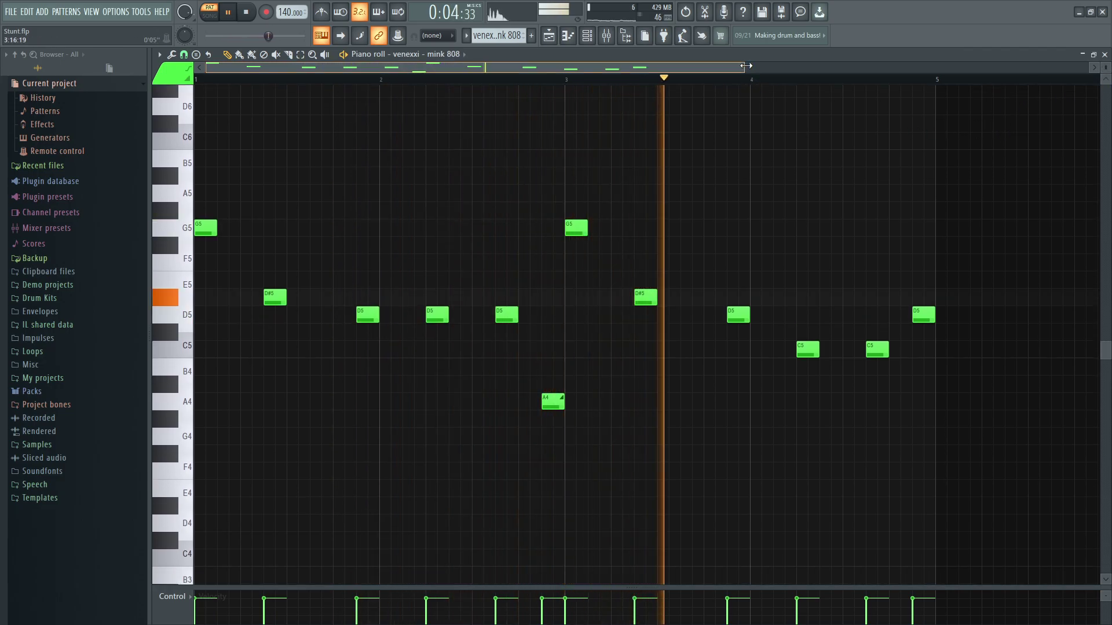
{"action": "left_click_drag", "start_coordinate": [744, 68], "coordinate": [760, 67]}
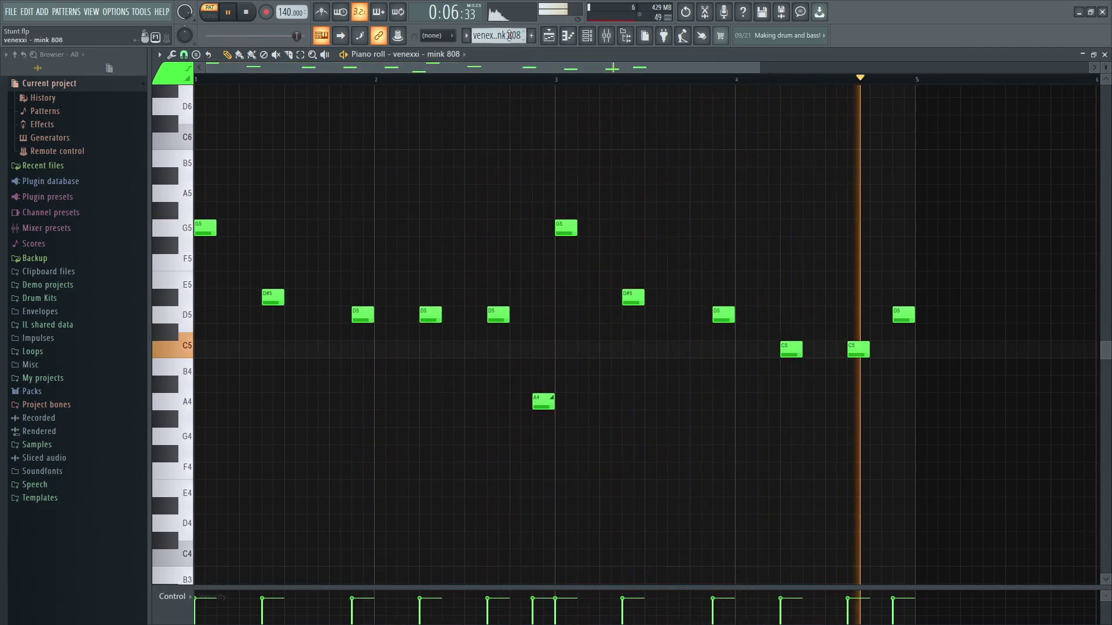
{"action": "key", "text": "space"}
Switch to the venexxi - mink 808 #2 pattern and play its bass variation.
{"action": "scroll", "coordinate": [498, 36], "scroll_direction": "down", "scroll_amount": 1}
{"action": "key", "text": "space"}
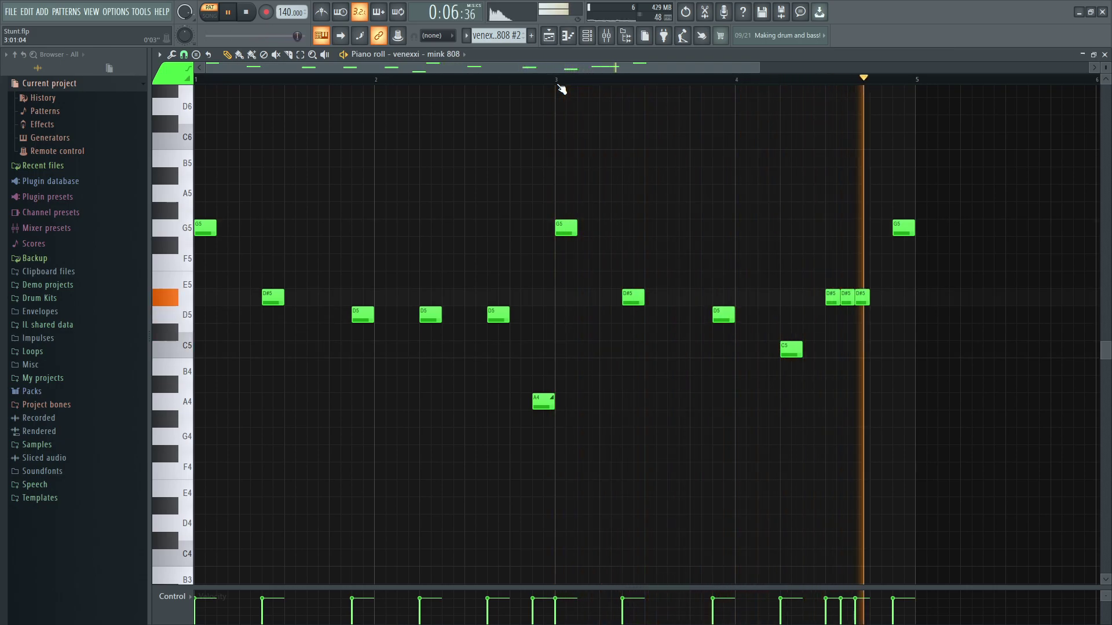
{"action": "key", "text": "space"}
In the mink 808 #3 pattern, shorten the rising D#5, E5, F5 and F#5 notes to remove their overlaps while playing it.
{"action": "scroll", "coordinate": [498, 36], "scroll_direction": "up", "scroll_amount": 1}
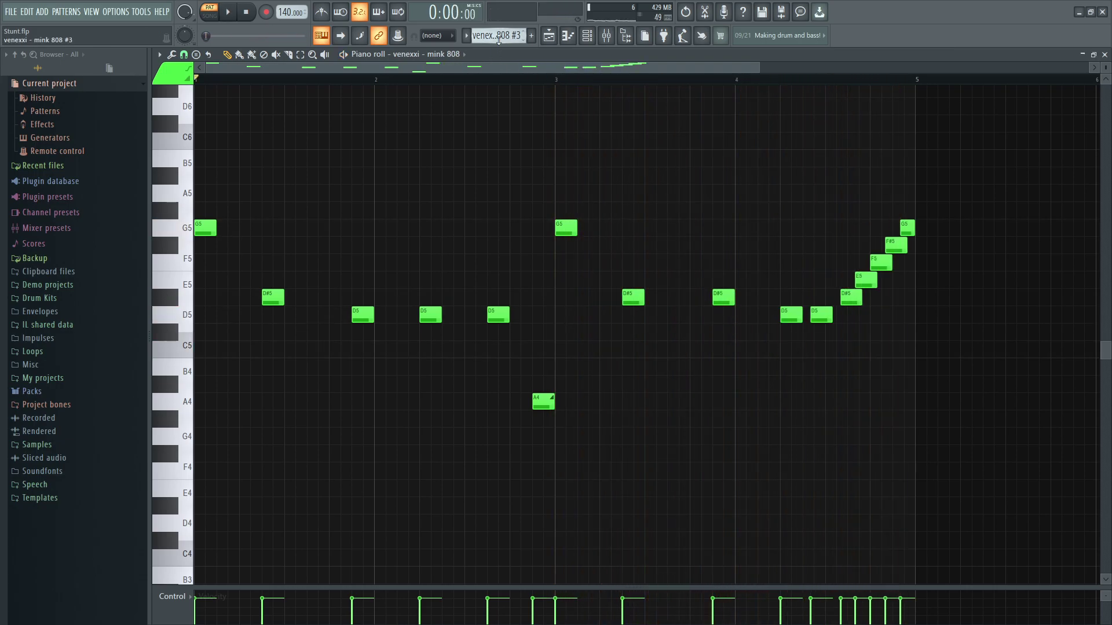
{"action": "key", "text": "space"}
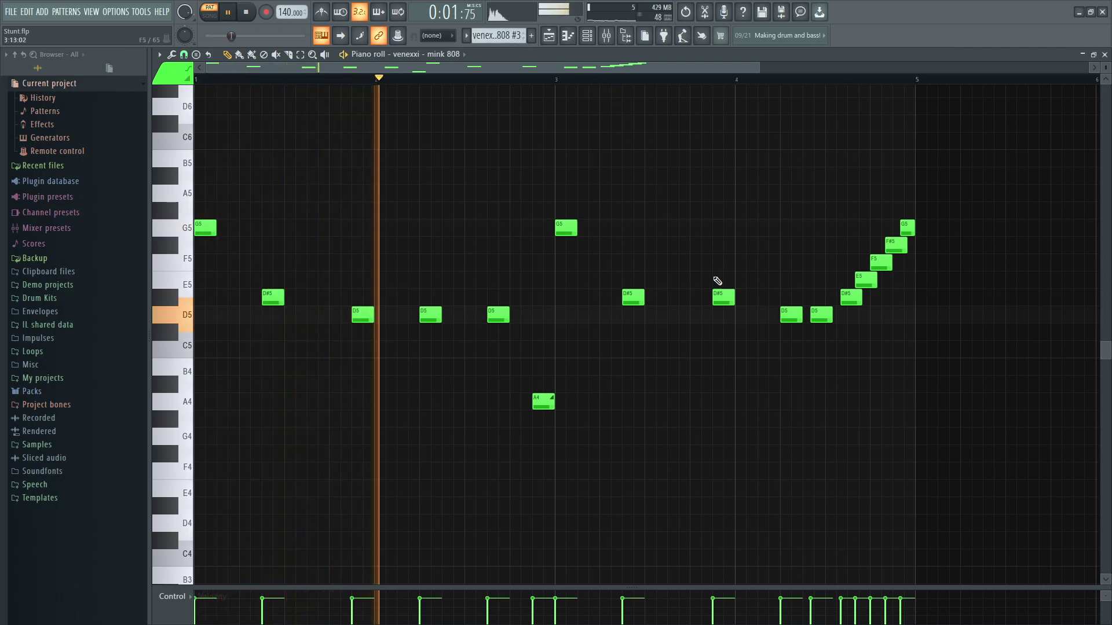
{"action": "left_click_drag", "start_coordinate": [932, 320], "coordinate": [849, 243]}
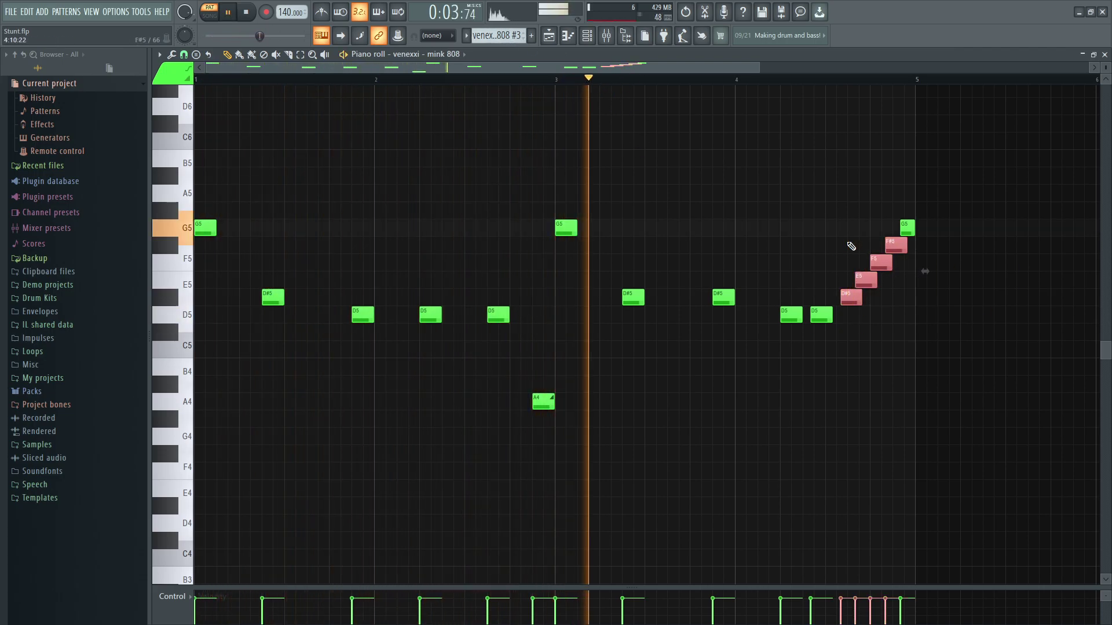
{"action": "left_click", "coordinate": [881, 182]}
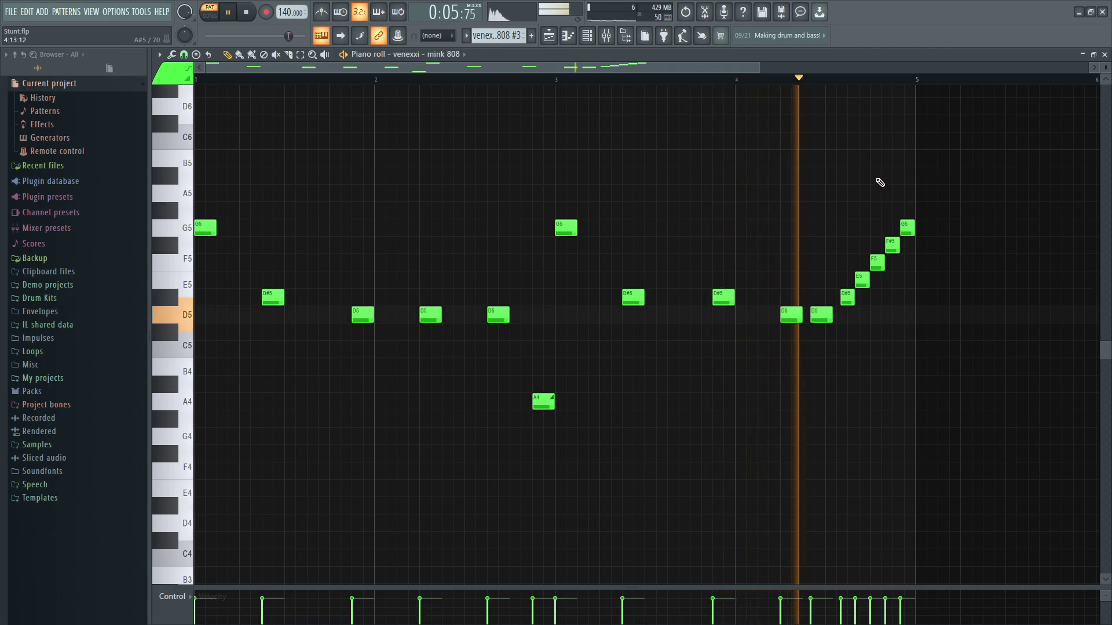
{"action": "key", "text": "space"}
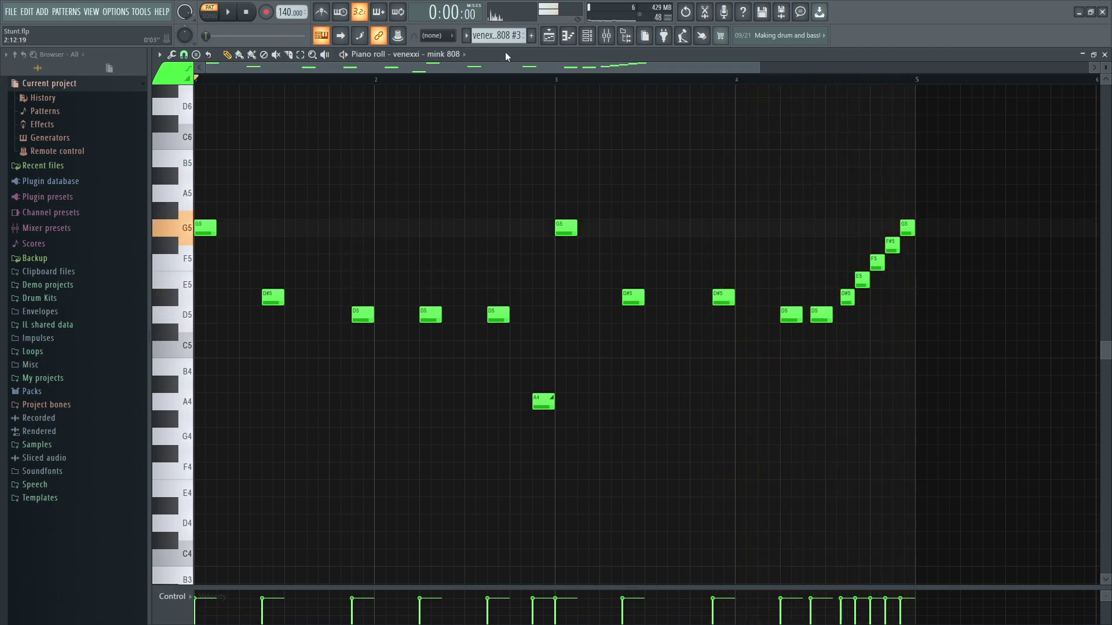
Switch to the venexxi - ! go to clap pattern and play its clap hits.
{"action": "key", "text": "plus"}
{"action": "key", "text": "space"}
{"action": "double_click", "coordinate": [285, 349]}
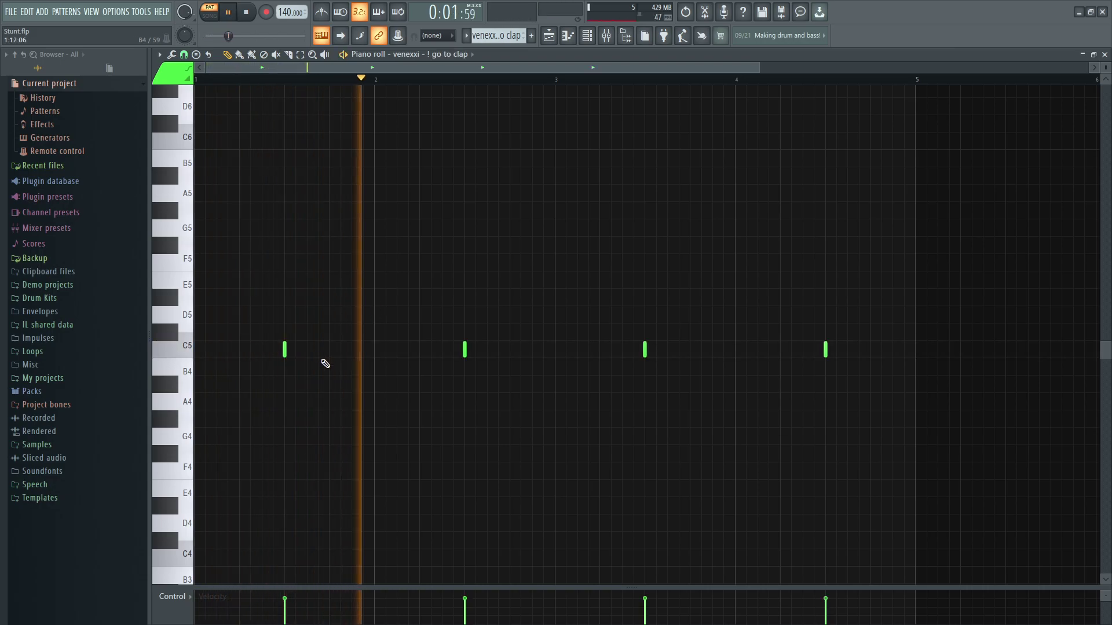
{"action": "key", "text": "space"}
Switch to the venexxi - ! hit 1 pattern and play its rhythm.
{"action": "scroll", "coordinate": [497, 35], "scroll_direction": "up", "scroll_amount": 2}
{"action": "key", "text": "Down"}
{"action": "key", "text": "Down"}
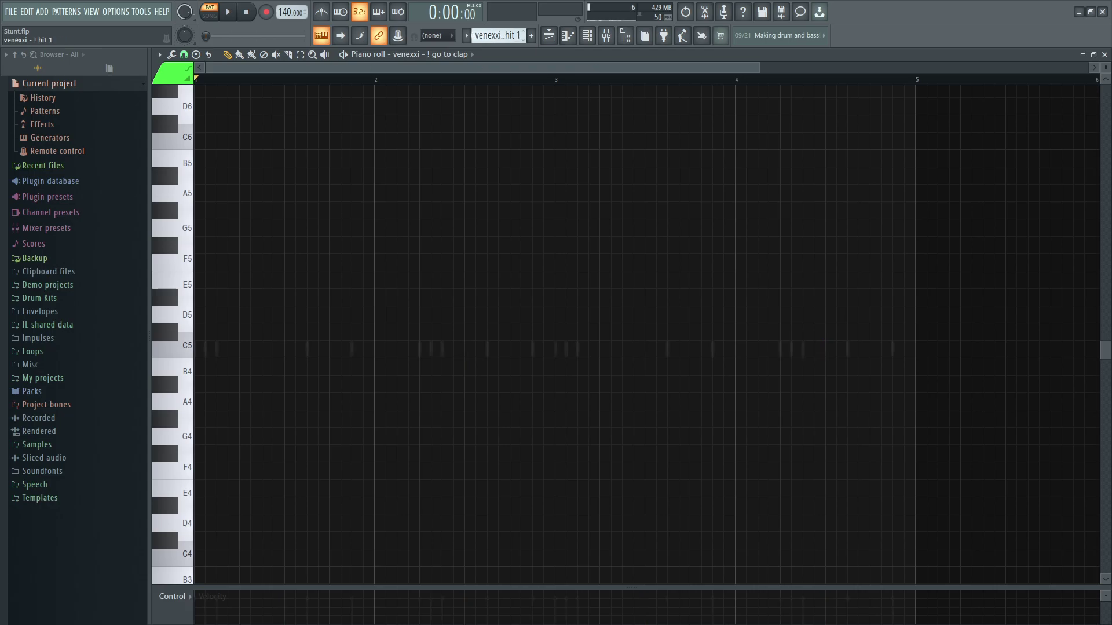
{"action": "key", "text": "space"}
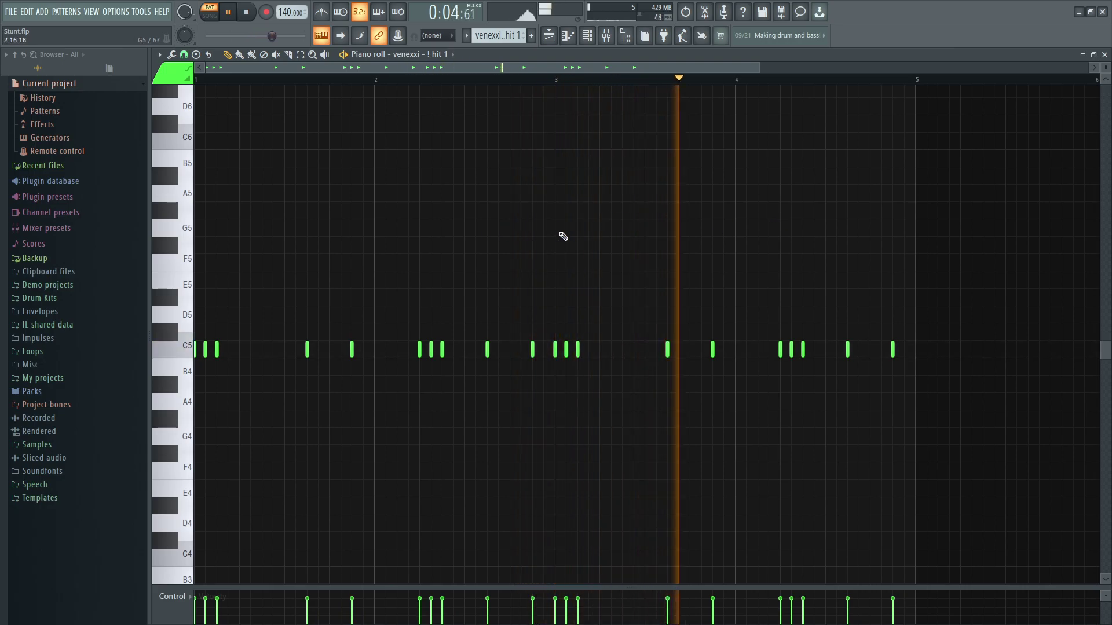
{"action": "key", "text": "space"}
Switch to the Open hat - Trap pattern and play its open hat hits.
{"action": "left_click_drag", "start_coordinate": [503, 36], "coordinate": [503, 53]}
{"action": "key", "text": "KP_Add"}
{"action": "key", "text": "KP_Add"}
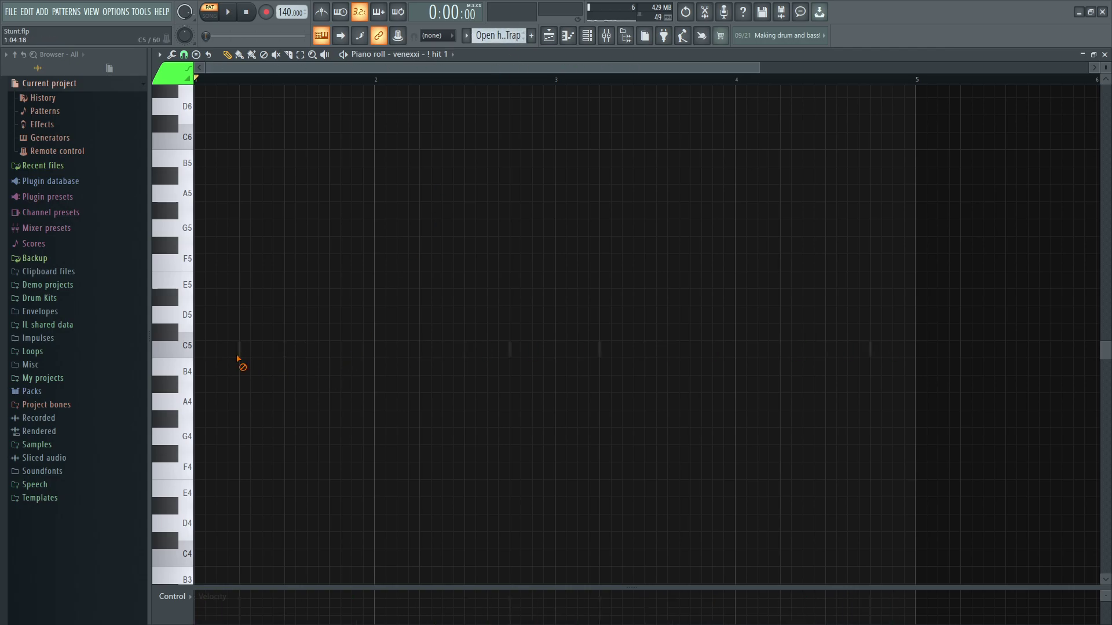
{"action": "right_click", "coordinate": [250, 352]}
{"action": "left_click", "coordinate": [257, 356]}
{"action": "key", "text": "space"}
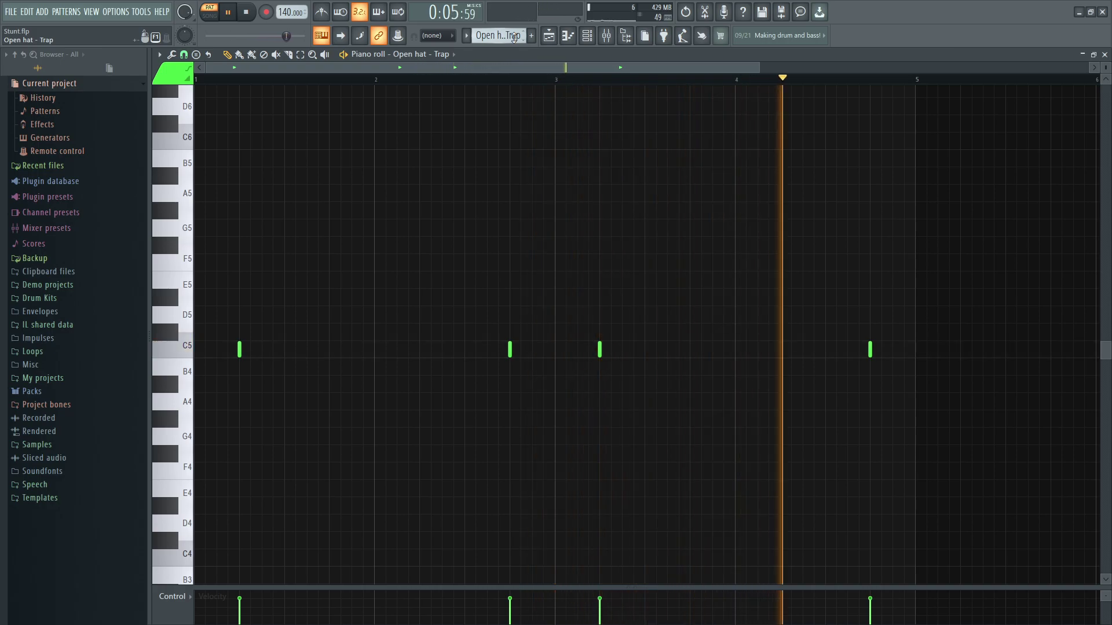
{"action": "key", "text": "space"}
Switch to the Snare pattern and play its fill from bar 4.
{"action": "scroll", "coordinate": [514, 37], "scroll_direction": "up", "scroll_amount": 2}
{"action": "key", "text": "space"}
{"action": "left_click", "coordinate": [750, 78]}
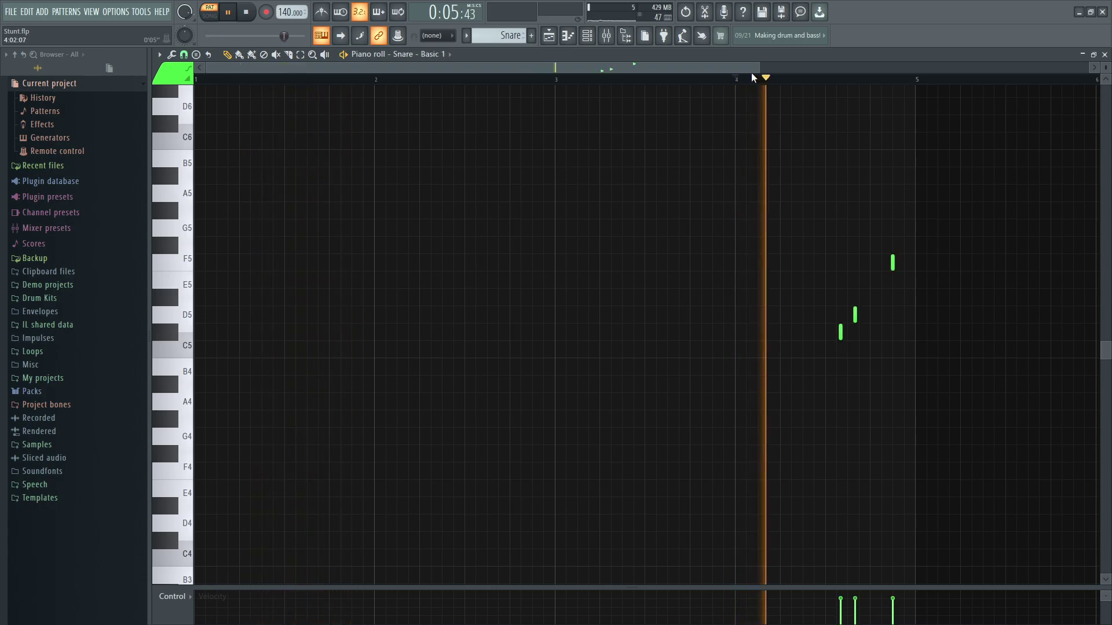
{"action": "key", "text": "space"}
Switch to the Snare #2 pattern and play its rising snare roll.
{"action": "scroll", "coordinate": [514, 36], "scroll_direction": "down", "scroll_amount": 4}
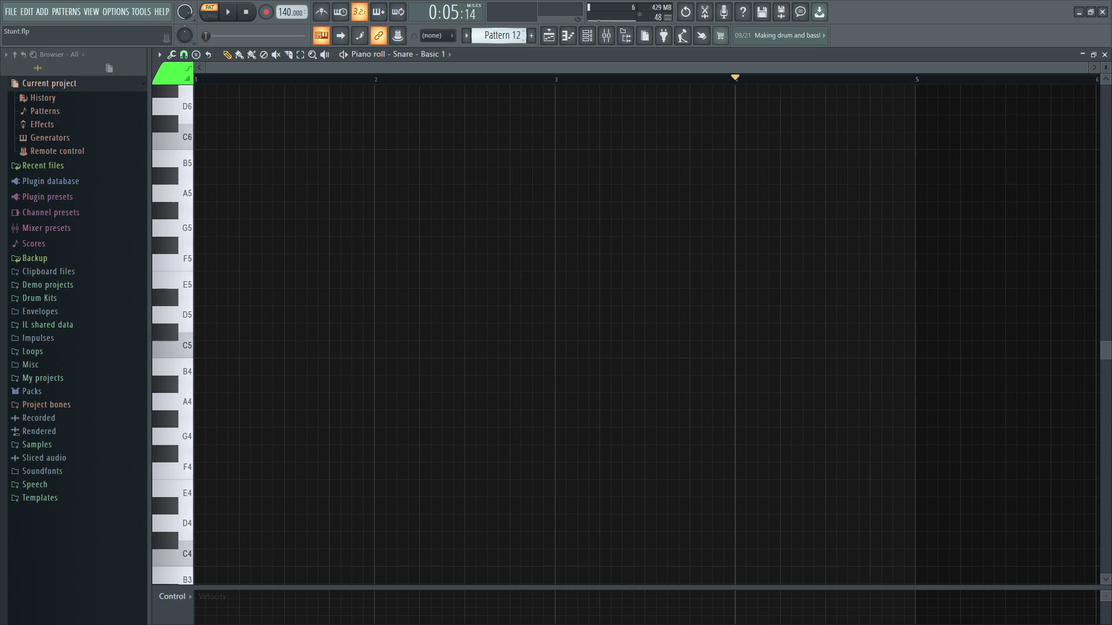
{"action": "scroll", "coordinate": [514, 36], "scroll_direction": "up", "scroll_amount": 1}
{"action": "key", "text": "space"}
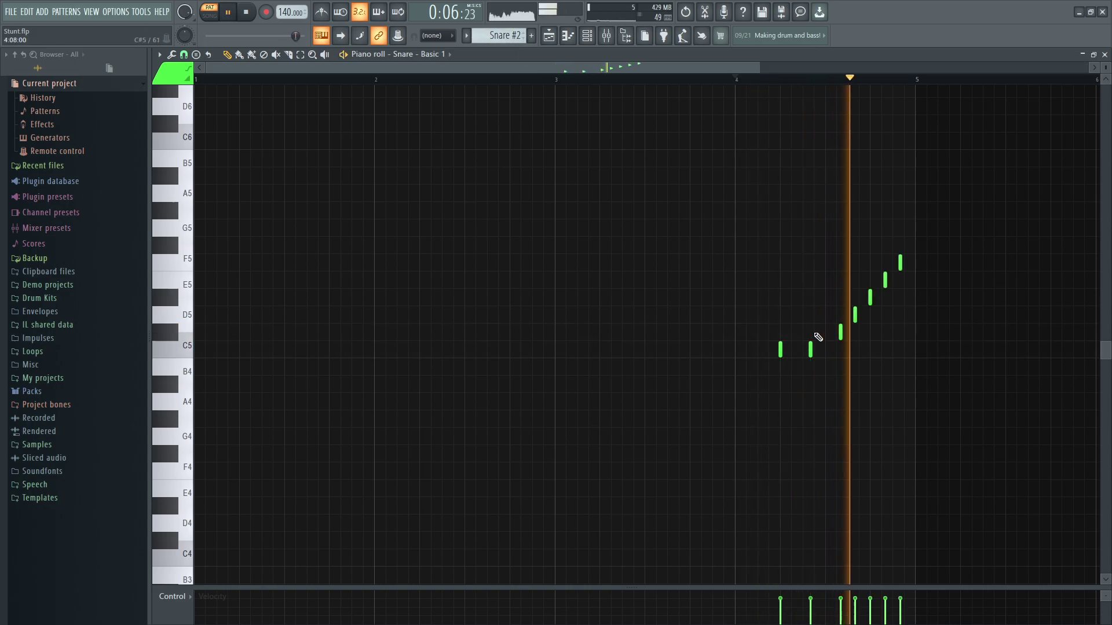
{"action": "key", "text": "space"}
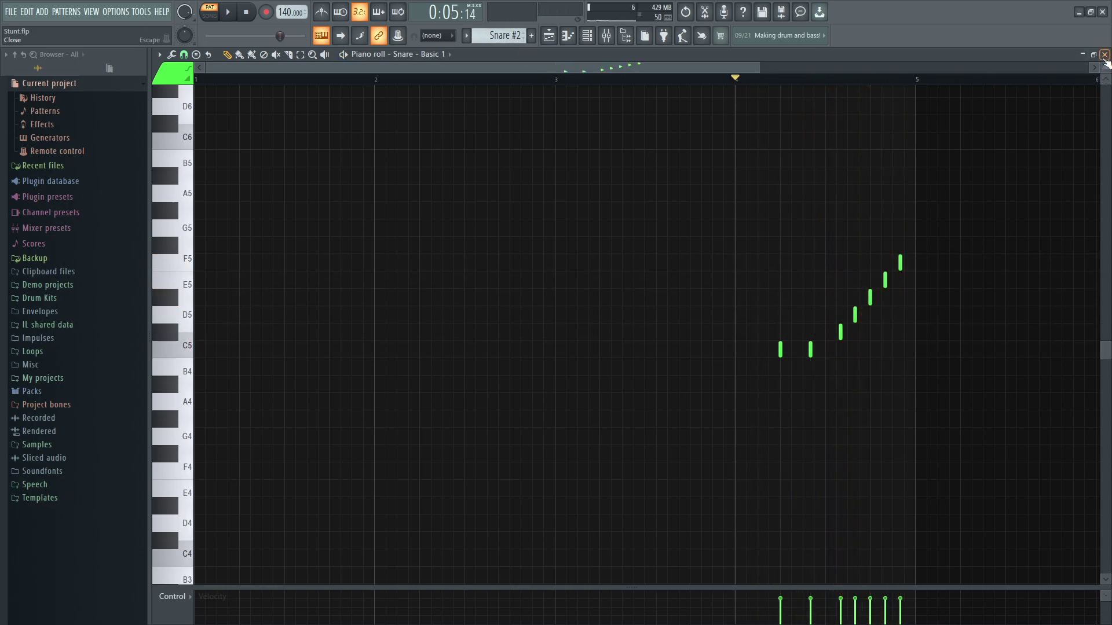
Play the full arrangement in the playlist and examine the Fruity parametric EQ 2 on the Nexus mixer track.
{"action": "left_click", "coordinate": [1104, 54]}
{"action": "key", "text": "F5"}
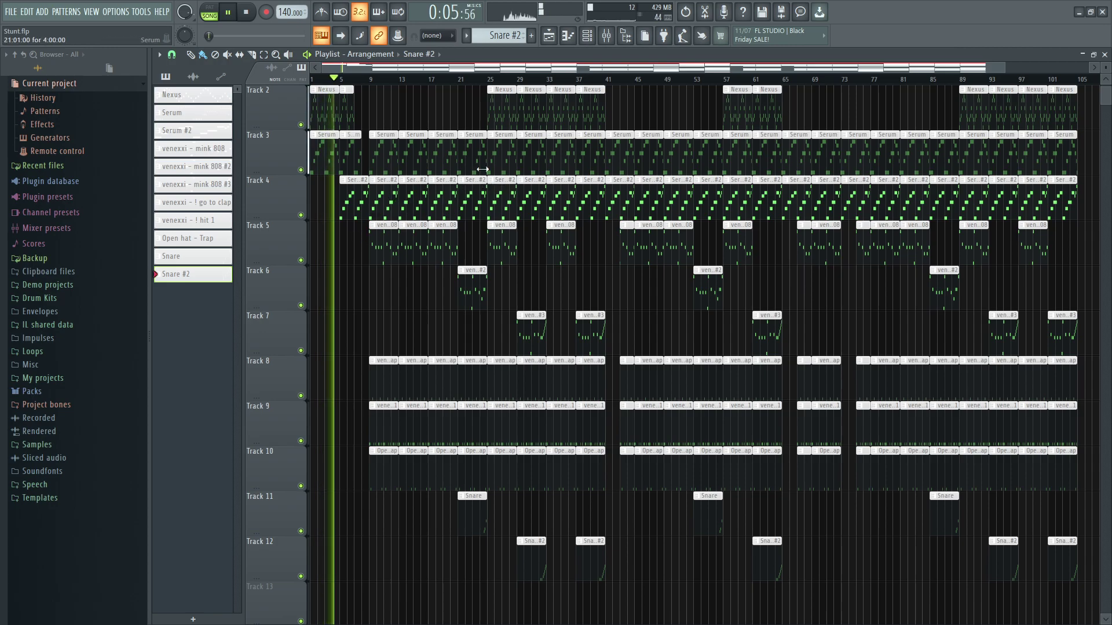
{"action": "key", "text": "F9"}
{"action": "left_click", "coordinate": [391, 133]}
{"action": "left_click", "coordinate": [774, 120]}
{"action": "key", "text": "Escape"}
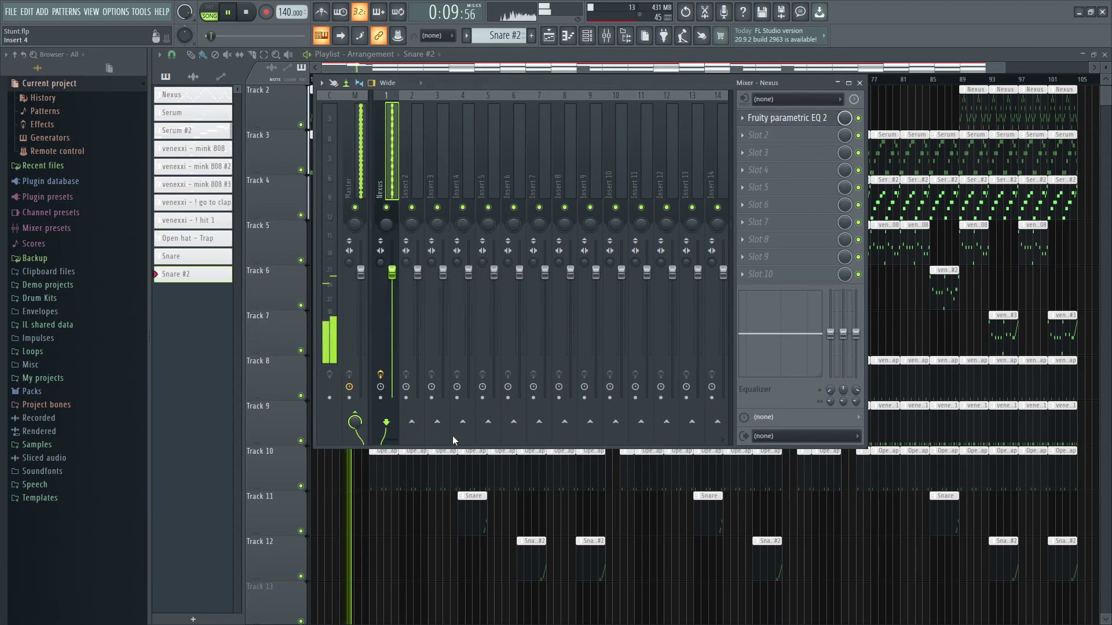
{"action": "key", "text": "Escape"}
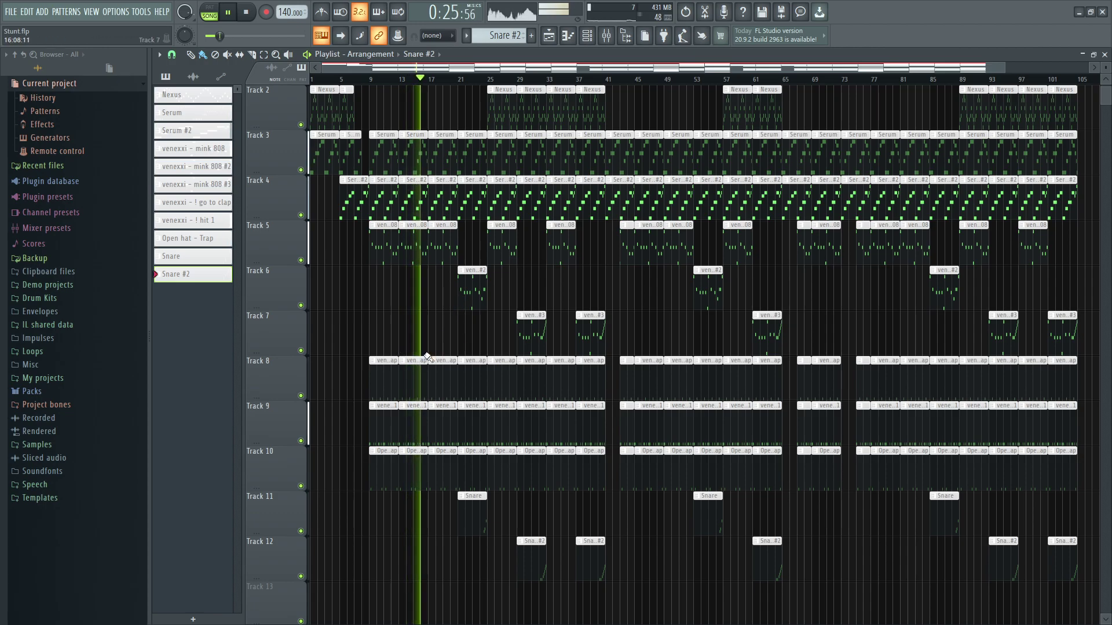
Solo the Stunt audio on Track 1 to compare it with the arrangement, and restore the other tracks.
{"action": "scroll", "coordinate": [427, 358], "scroll_direction": "up", "scroll_amount": 1}
{"action": "left_click", "coordinate": [301, 125], "text": "ctrl"}
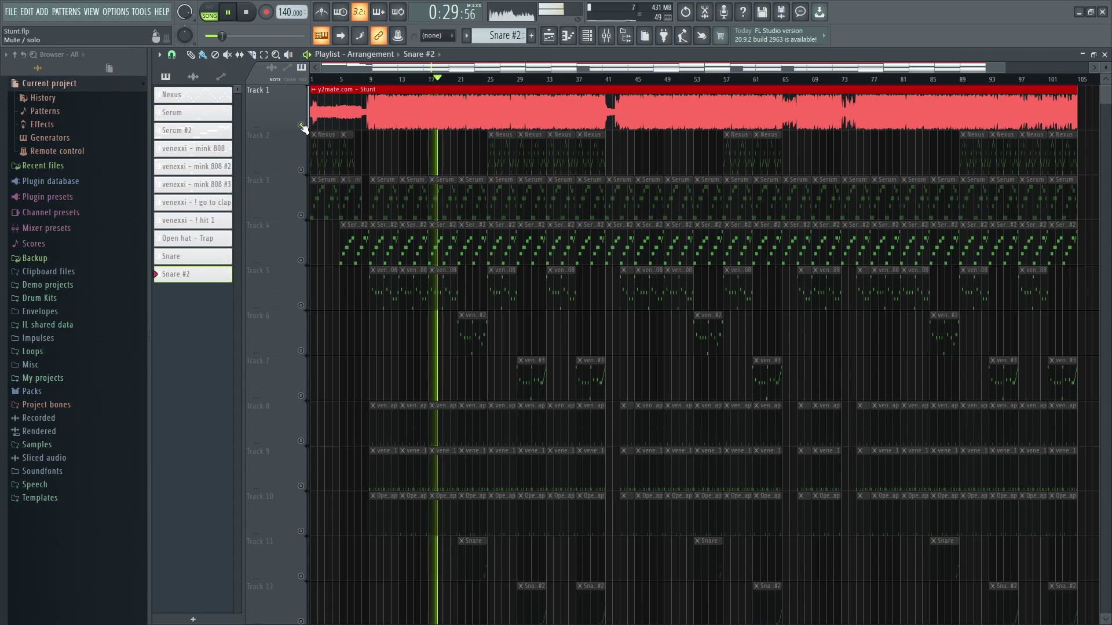
{"action": "left_click", "coordinate": [301, 124]}
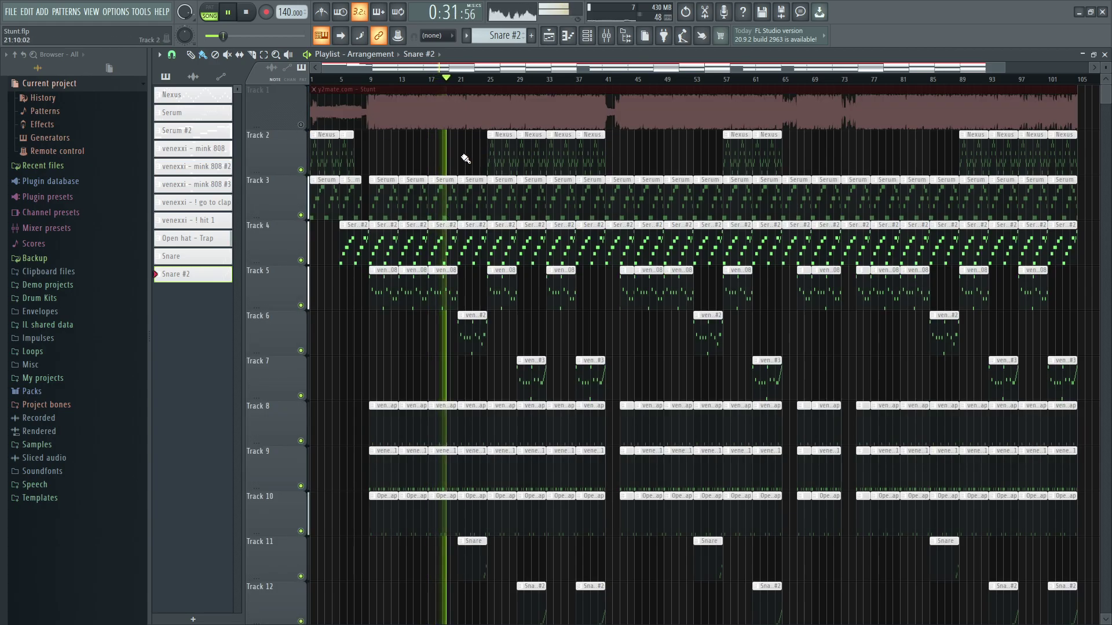
Pick the venexxi - mink 808 #3 clip at bar 29, and briefly solo the Stunt audio around bar 37 for comparison.
{"action": "scroll", "coordinate": [466, 158], "scroll_direction": "down", "scroll_amount": 1}
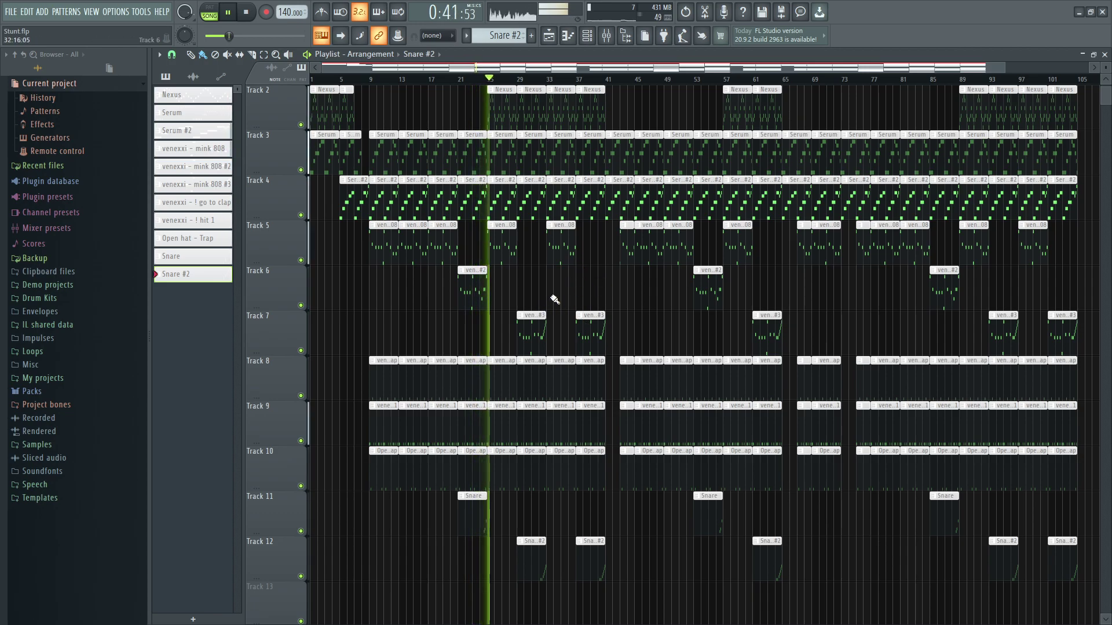
{"action": "left_click", "coordinate": [531, 317]}
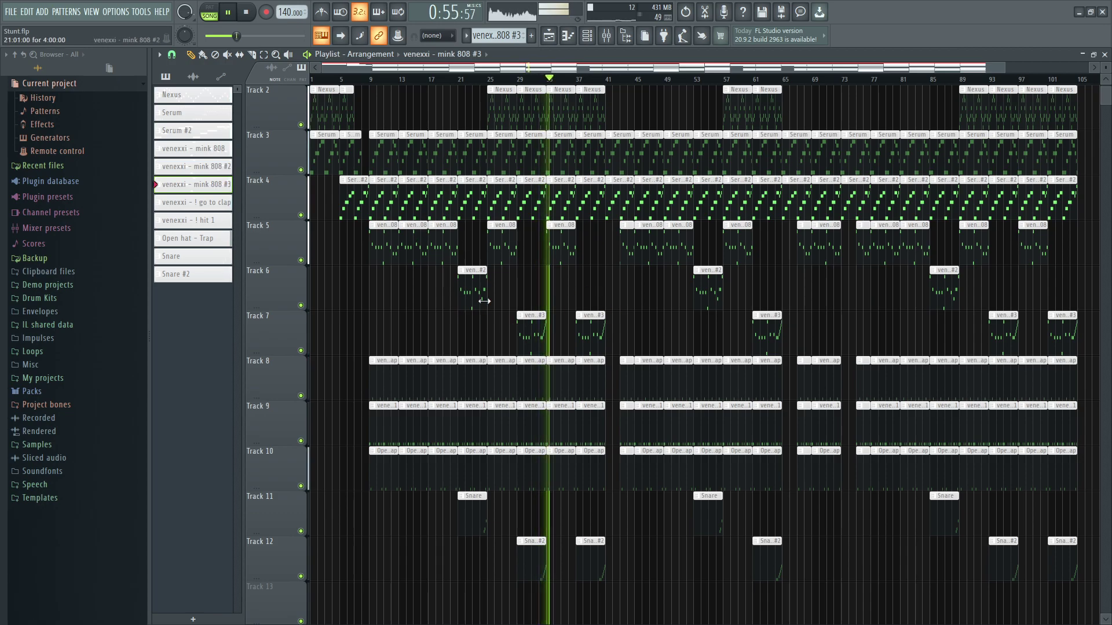
{"action": "scroll", "coordinate": [372, 120], "scroll_direction": "up", "scroll_amount": 1}
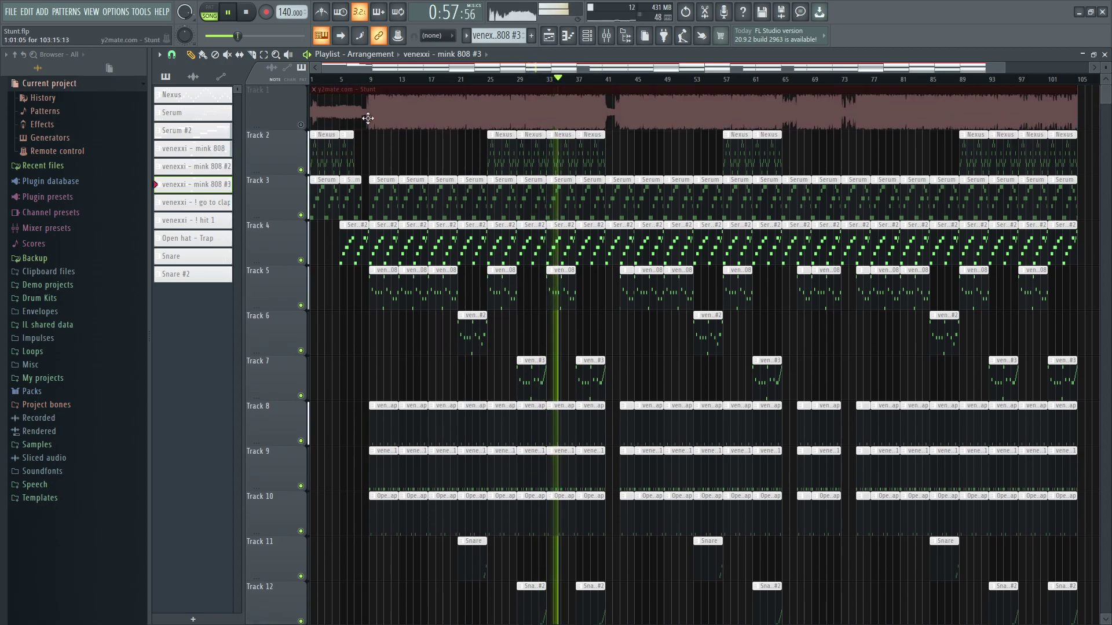
{"action": "right_click", "coordinate": [301, 125]}
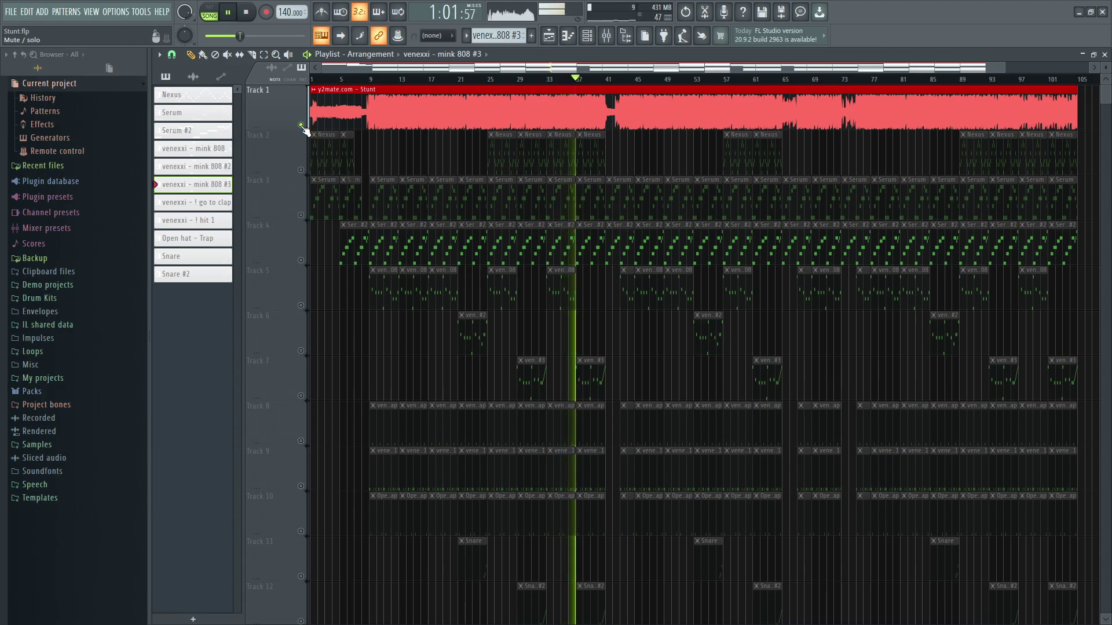
{"action": "left_click", "coordinate": [300, 125]}
Show the playlist beyond the arrangement's end, and compare the second bass rise around bar 63 by briefly soloing the Stunt audio.
{"action": "scroll", "coordinate": [534, 318], "scroll_direction": "down", "scroll_amount": 1}
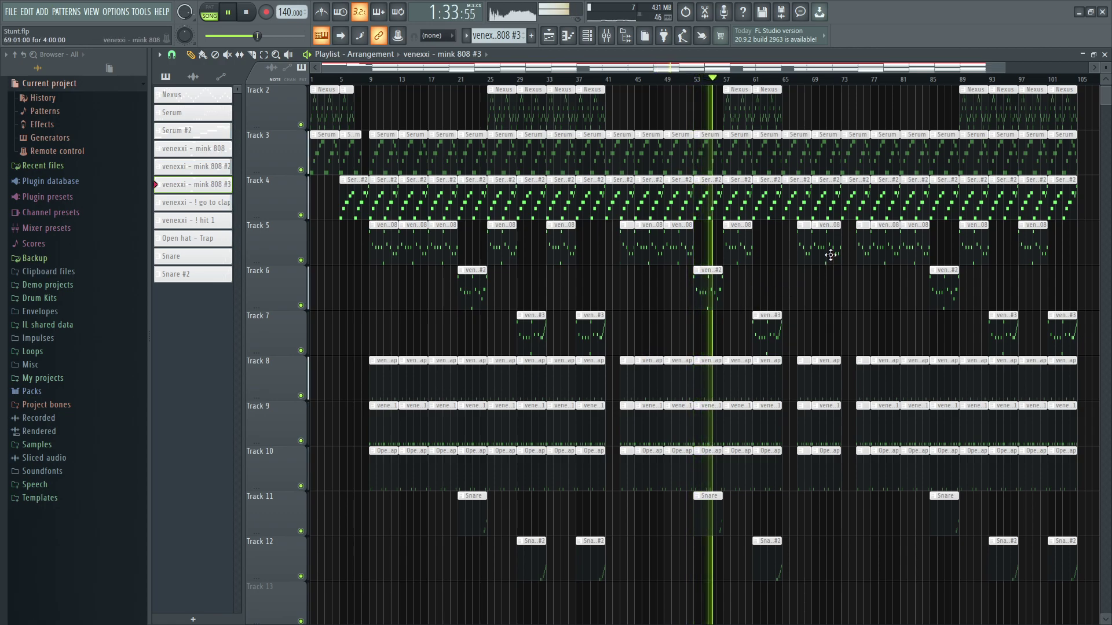
{"action": "left_click_drag", "start_coordinate": [996, 69], "coordinate": [1094, 73]}
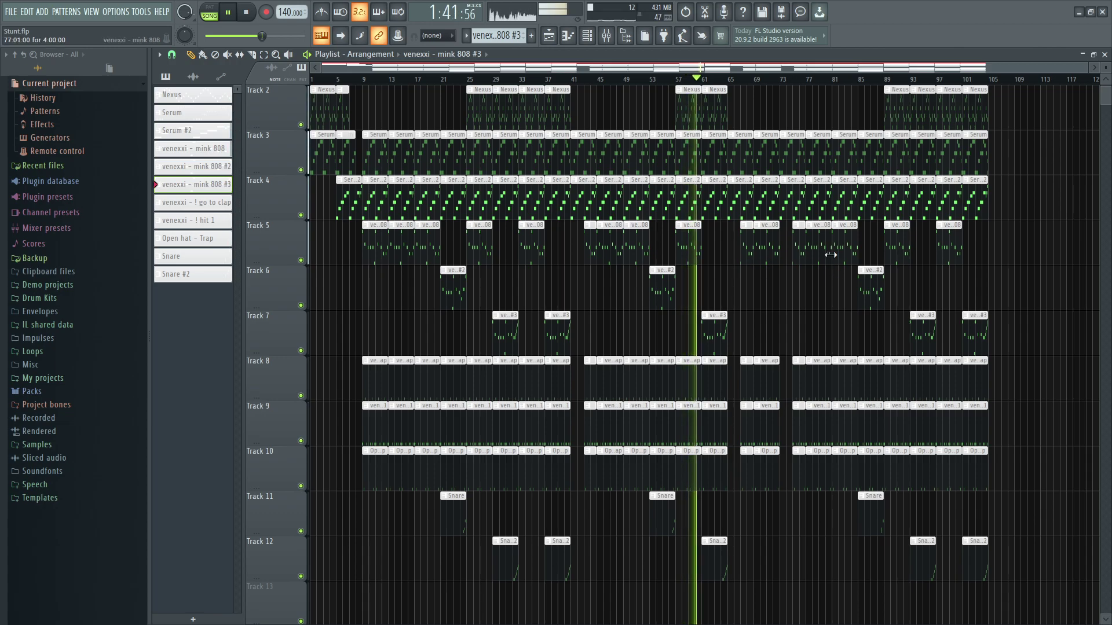
{"action": "scroll", "coordinate": [301, 123], "scroll_direction": "up", "scroll_amount": 1}
{"action": "right_click", "coordinate": [300, 123]}
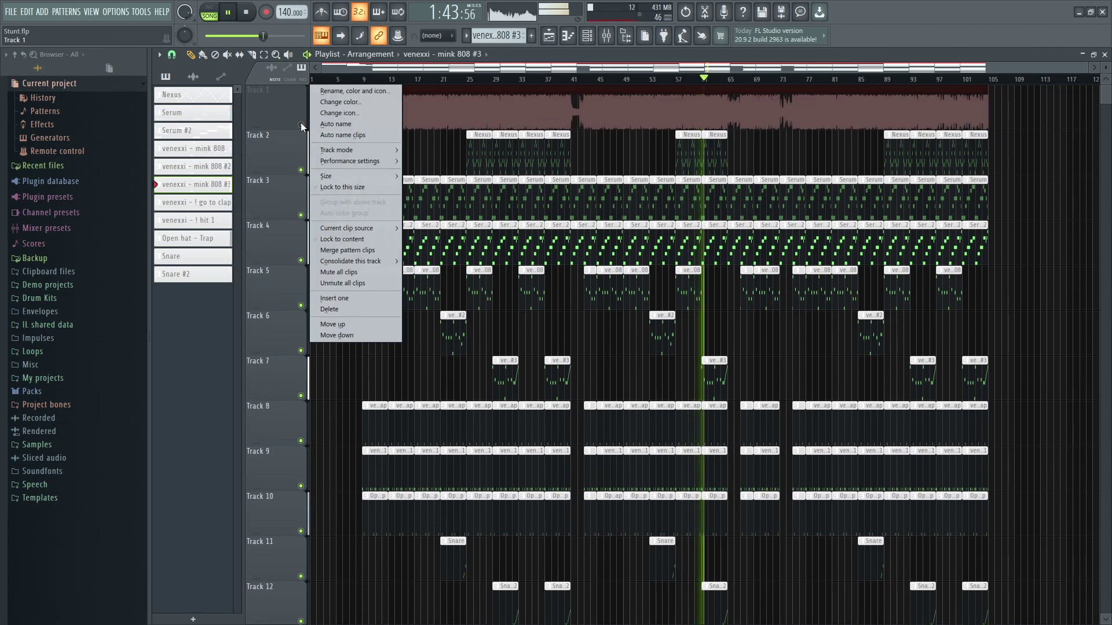
{"action": "right_click", "coordinate": [301, 124]}
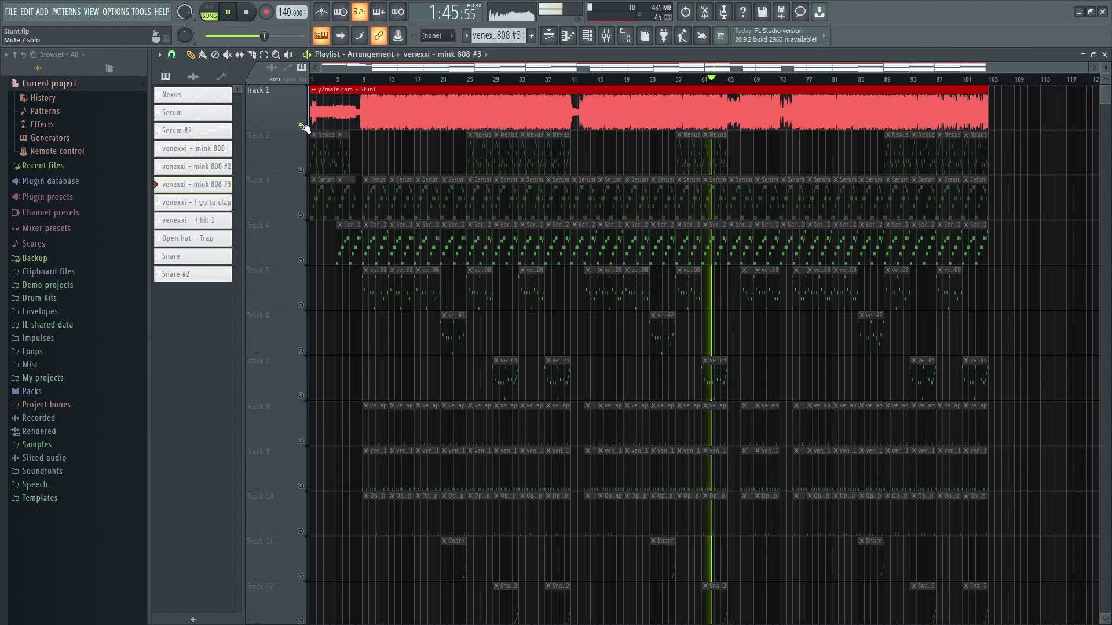
{"action": "left_click", "coordinate": [302, 125]}
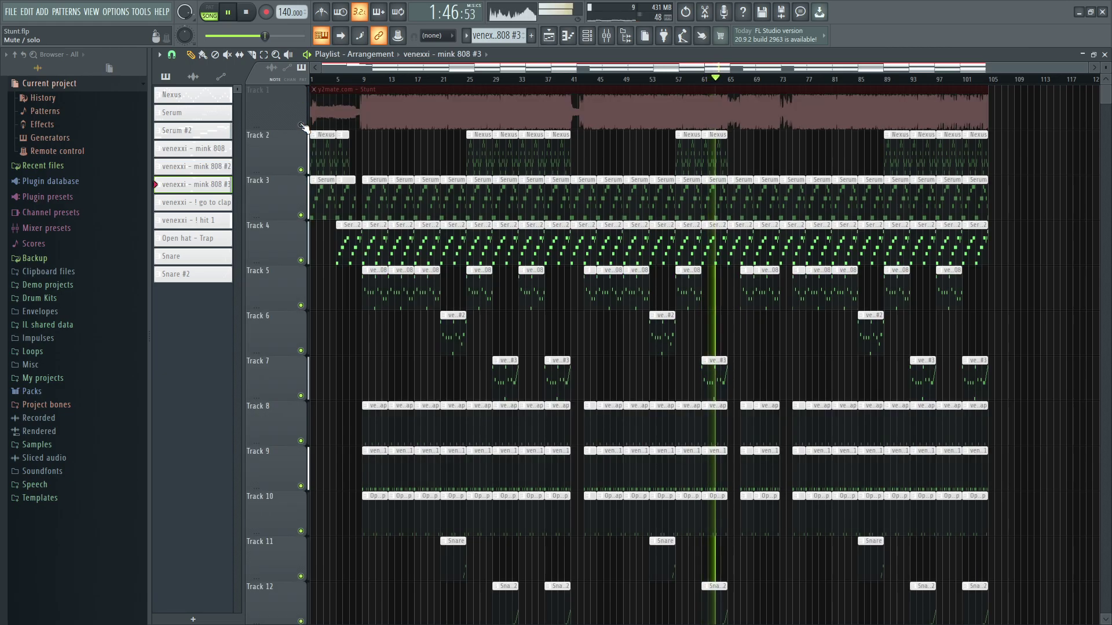
Try erasing the notes of the venexxi - mink 808 #3 pattern in its piano roll, and return to the playlist with them restored.
{"action": "double_click", "coordinate": [714, 360]}
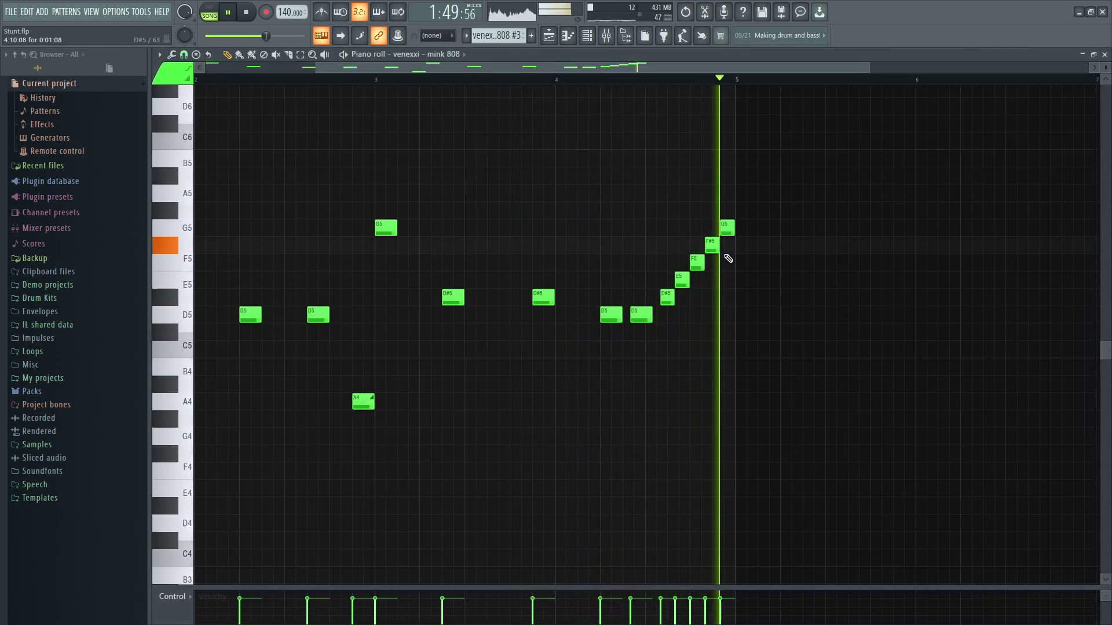
{"action": "right_click", "coordinate": [727, 227]}
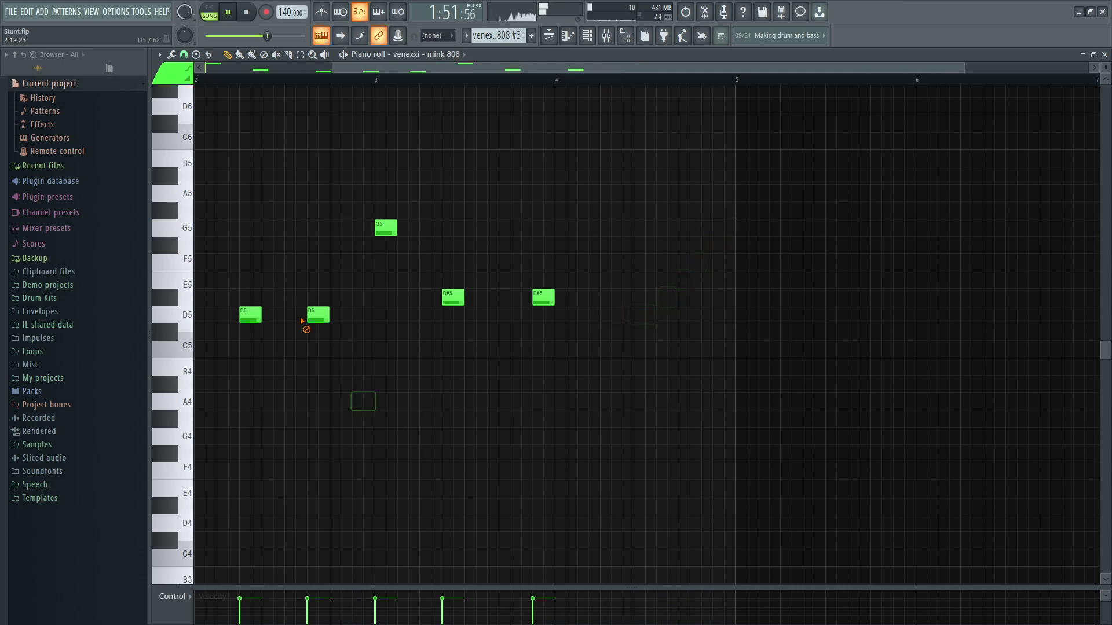
{"action": "key", "text": "ctrl+z"}
{"action": "left_click", "coordinate": [1103, 54]}
{"action": "left_click", "coordinate": [915, 105]}
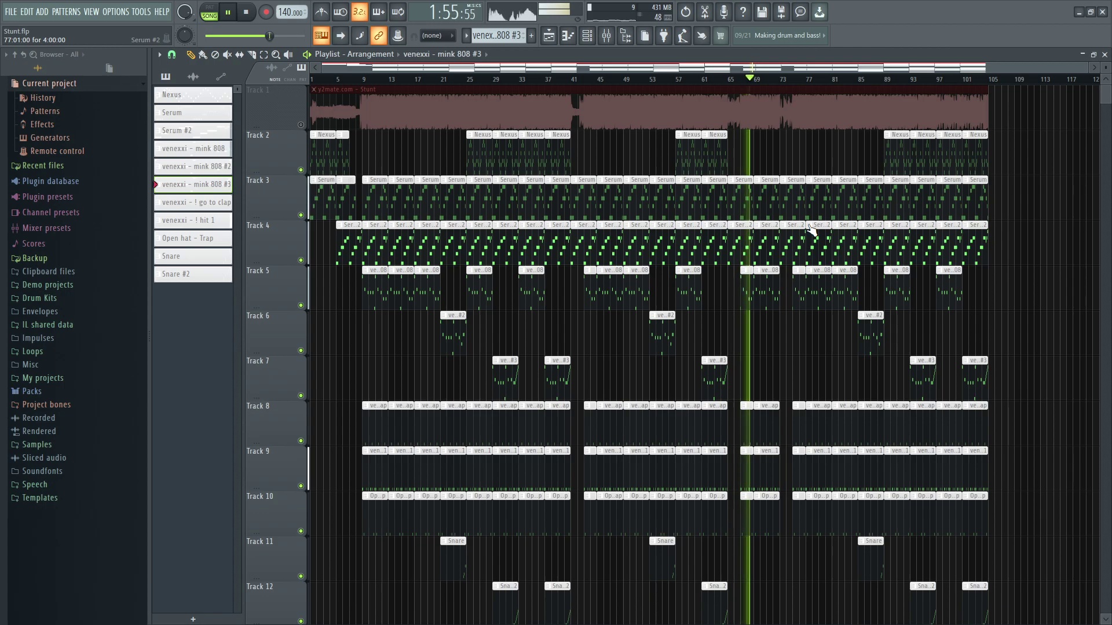
Play the arrangement into its last section and briefly solo the Stunt audio on Track 1 around bar 91 for comparison.
{"action": "scroll", "coordinate": [807, 232], "scroll_direction": "down", "scroll_amount": 1}
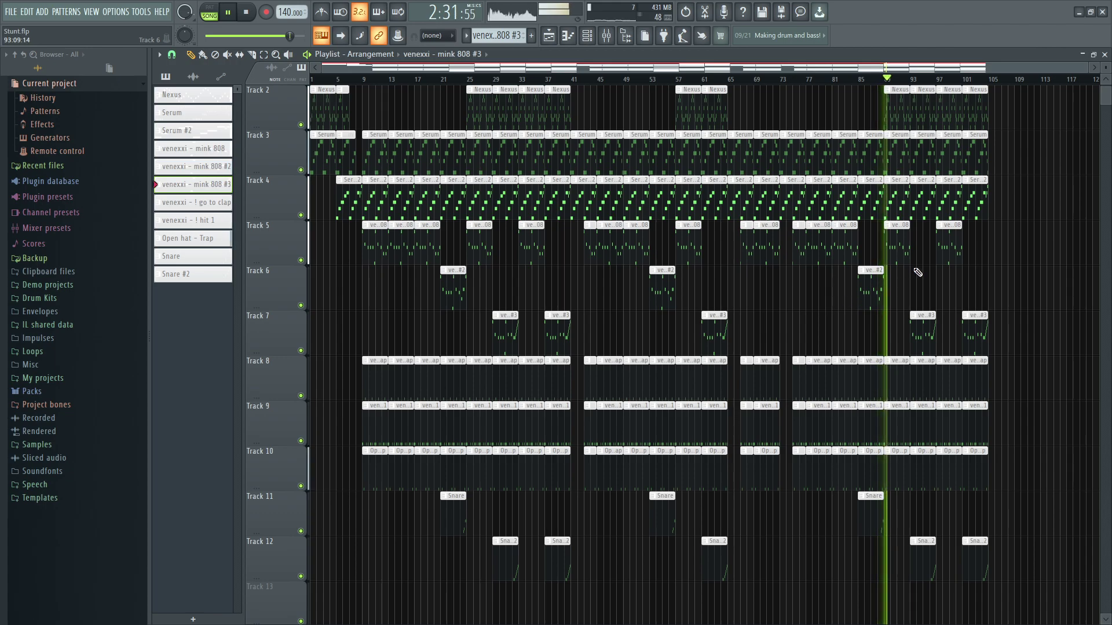
{"action": "scroll", "coordinate": [943, 258], "scroll_direction": "up", "scroll_amount": 1}
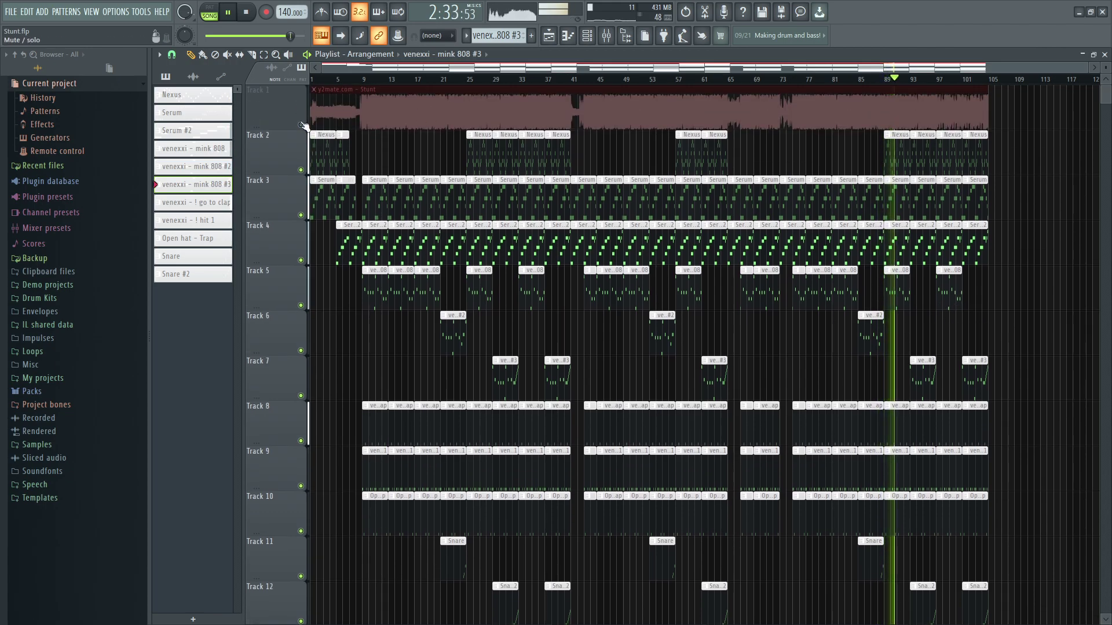
{"action": "right_click", "coordinate": [301, 125]}
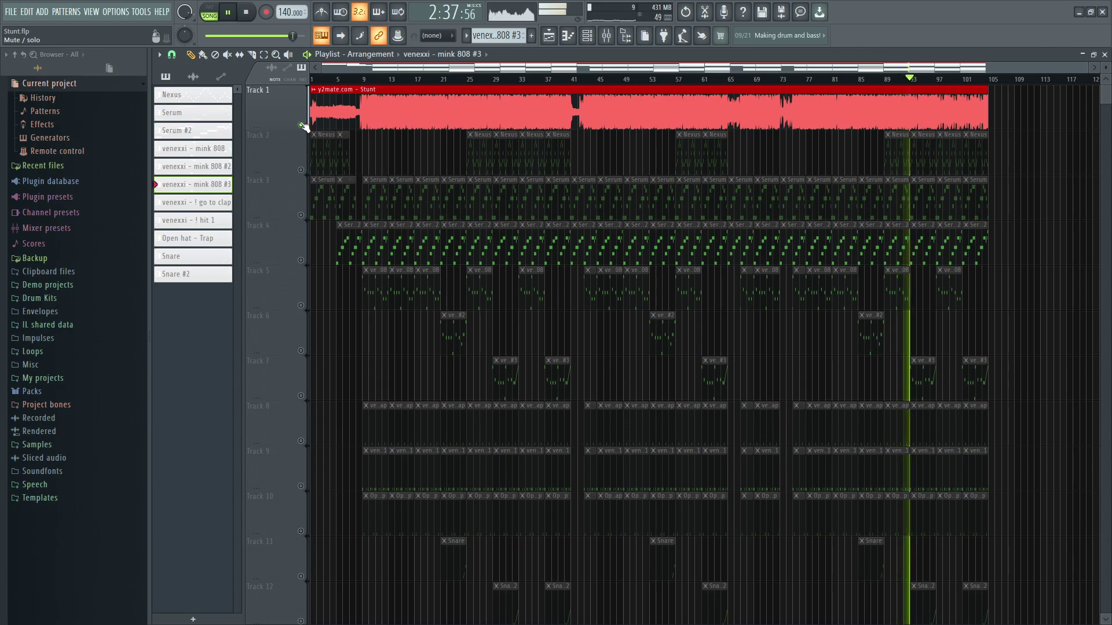
{"action": "right_click", "coordinate": [300, 124]}
Select the time range from bar 101 to bar 113 on the playlist timeline, covering the arrangement's ending.
{"action": "scroll", "coordinate": [1008, 322], "scroll_direction": "down", "scroll_amount": 1}
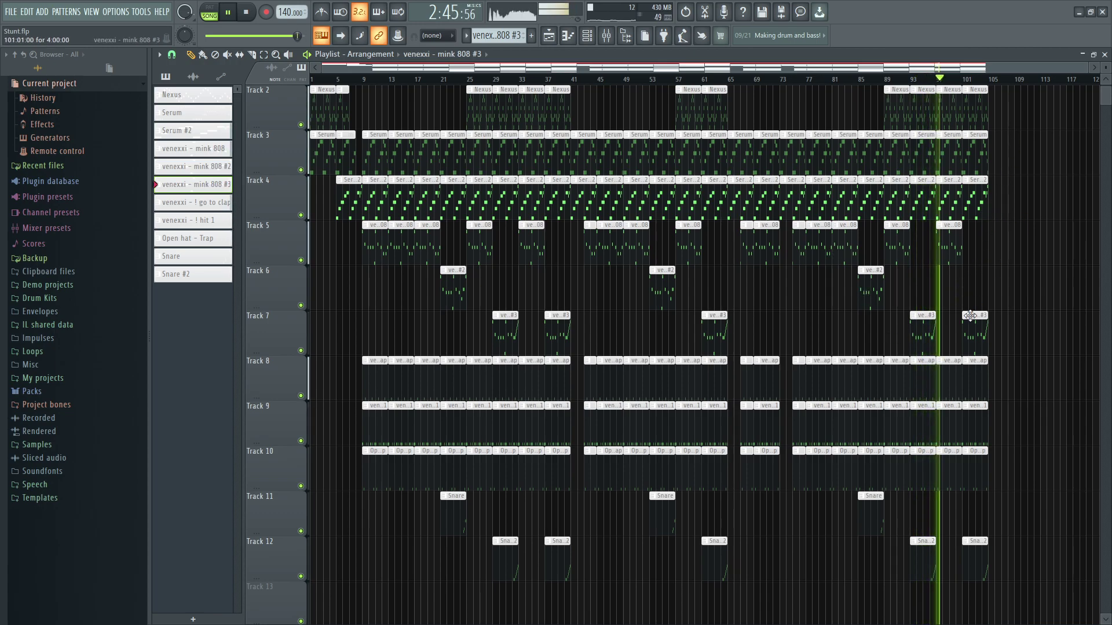
{"action": "scroll", "coordinate": [982, 263], "scroll_direction": "up", "scroll_amount": 1}
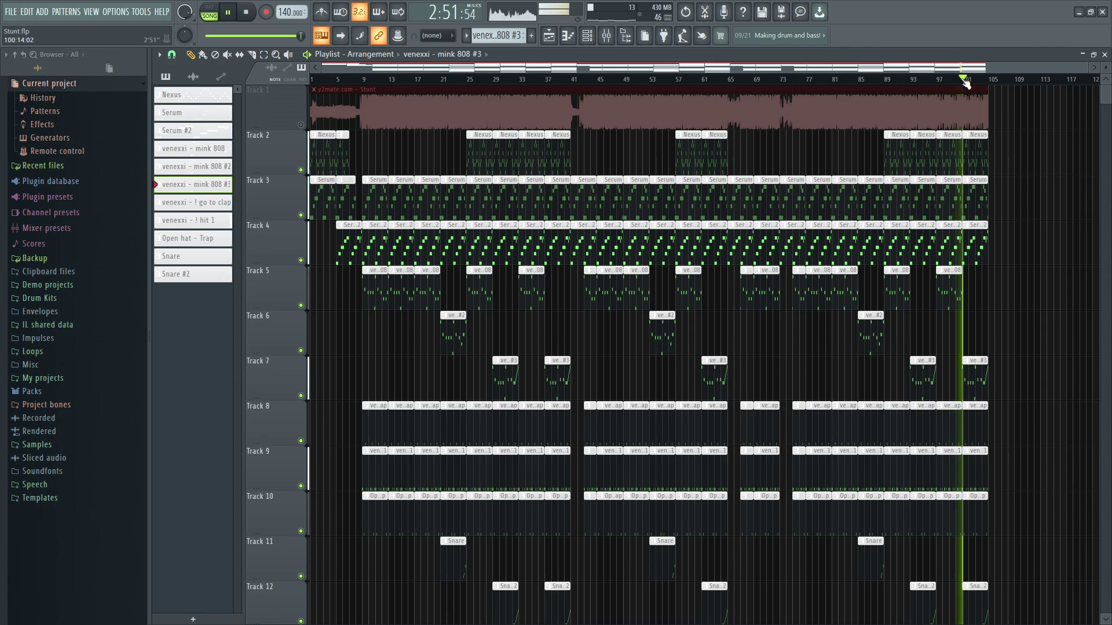
{"action": "left_click_drag", "start_coordinate": [963, 82], "coordinate": [1040, 86]}
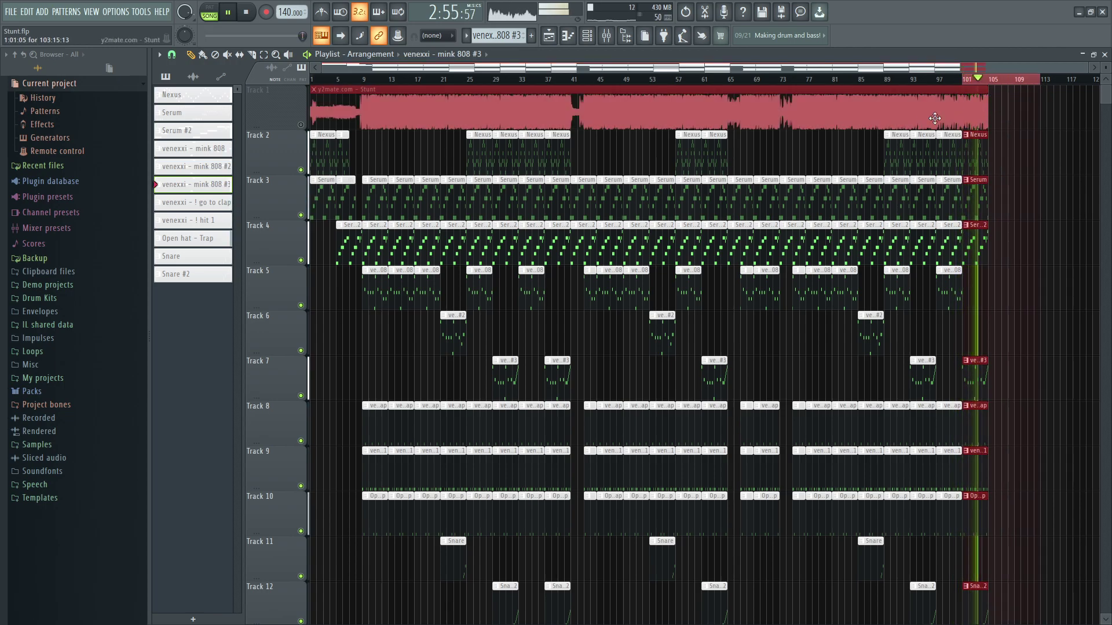